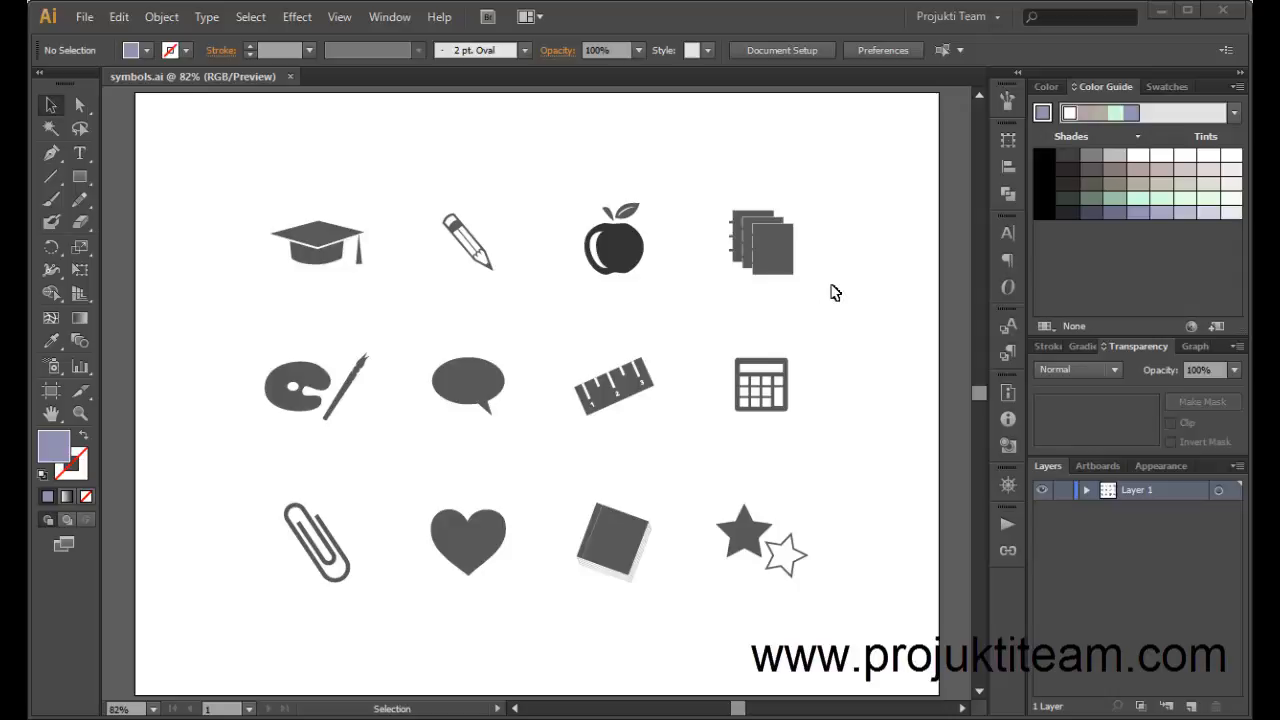
# Step: Show the document's Symbols collection and reposition it over the artboard's edge so the upper row of icons stays accessible
pyautogui.click(397, 14)
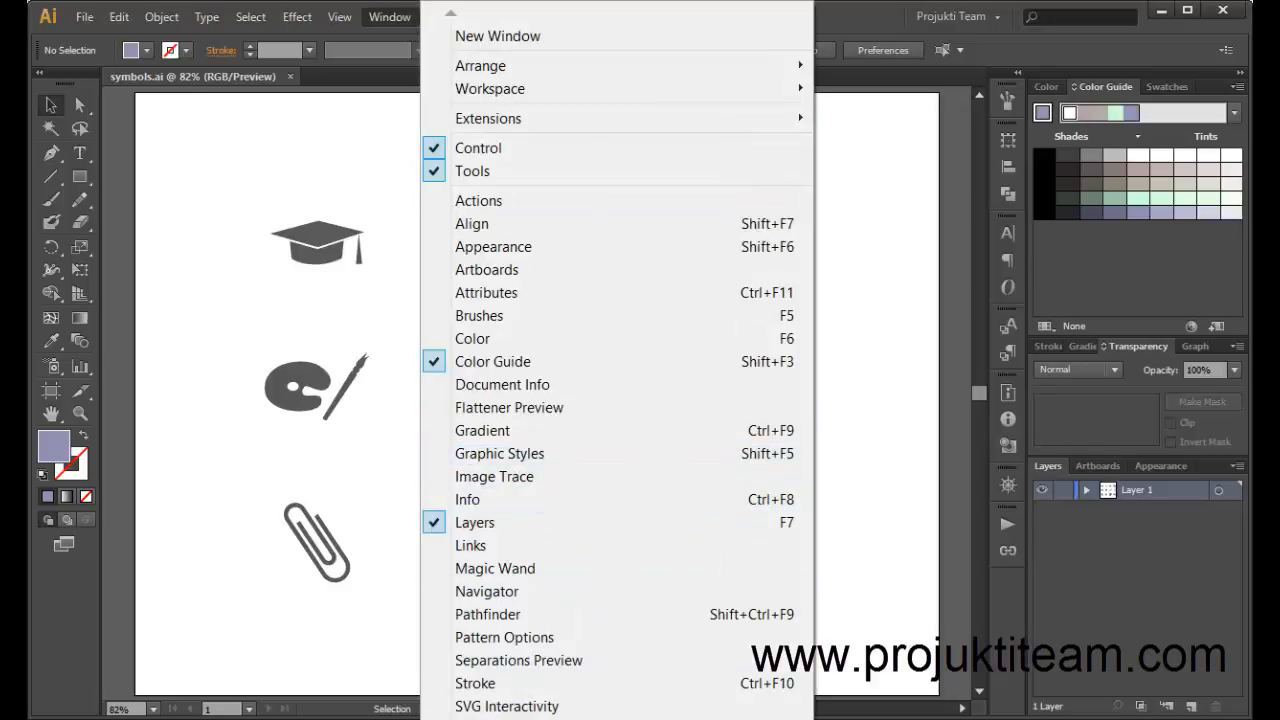
pyautogui.moveTo(538, 718)
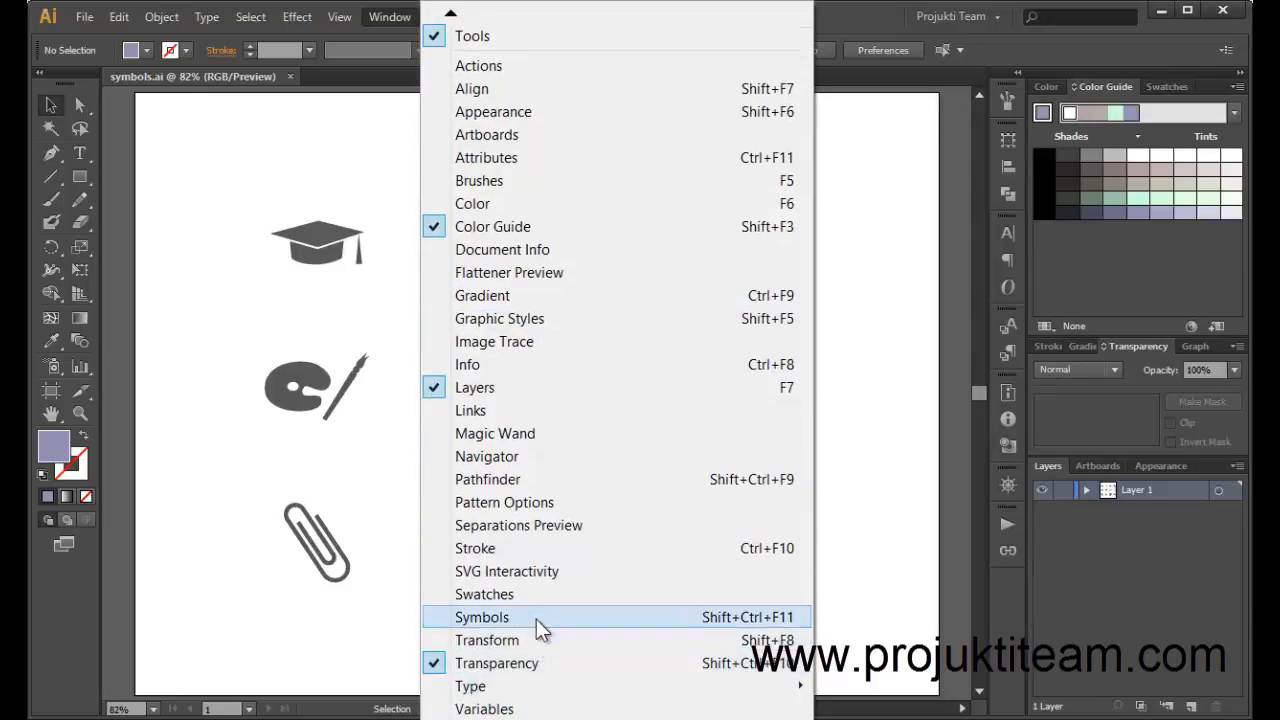
pyautogui.click(536, 617)
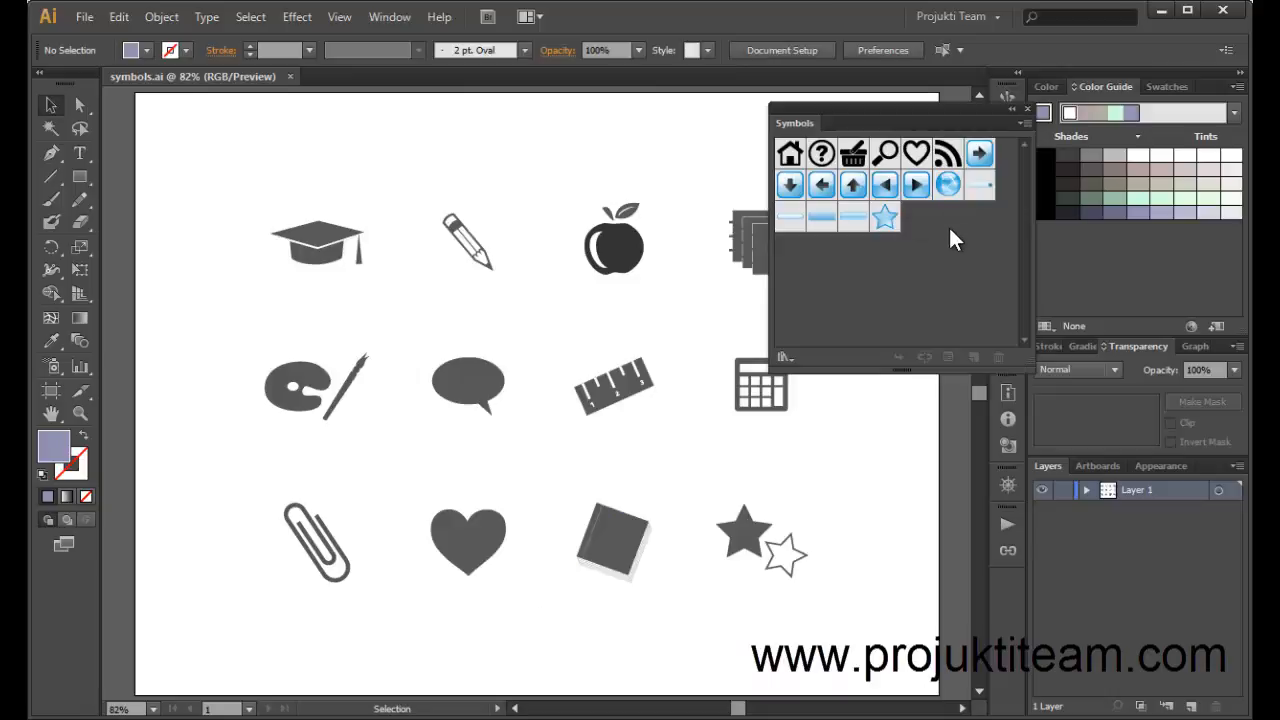
pyautogui.moveTo(897, 104); pyautogui.dragTo(920, 301)
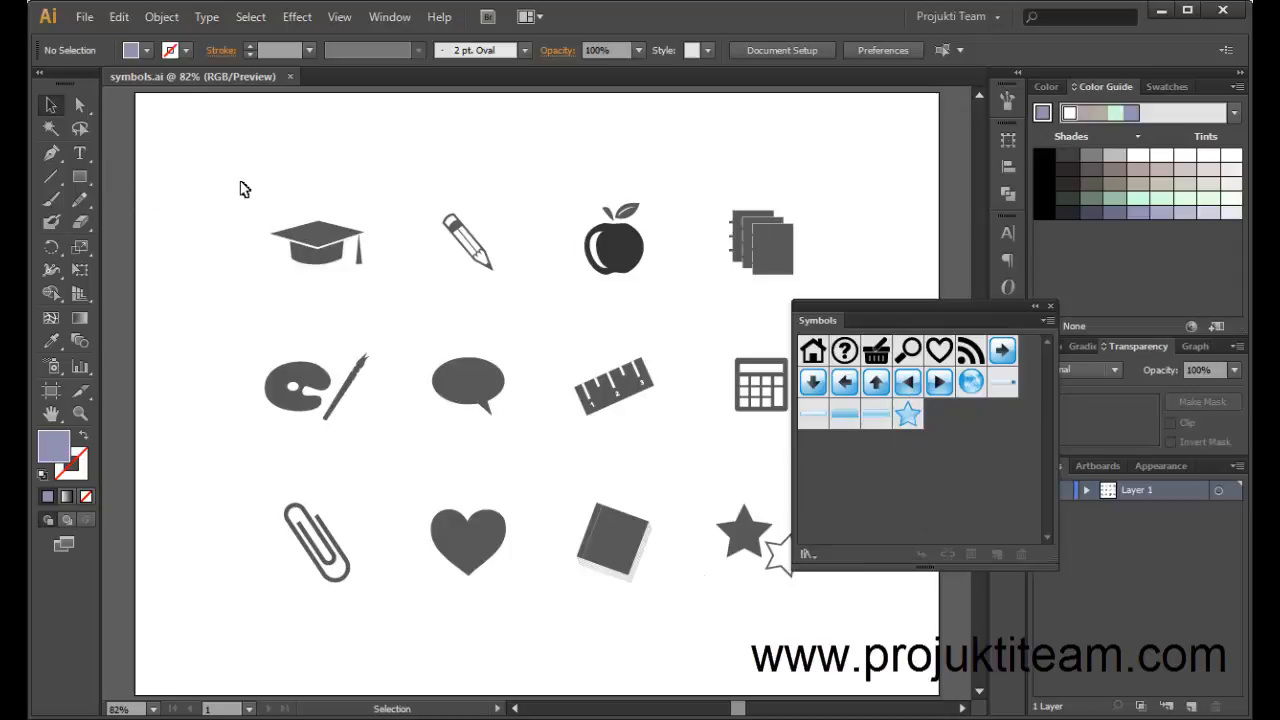
# Step: Turn the graduation cap artwork into a Graphic symbol named cap
pyautogui.moveTo(245, 172); pyautogui.dragTo(392, 320)
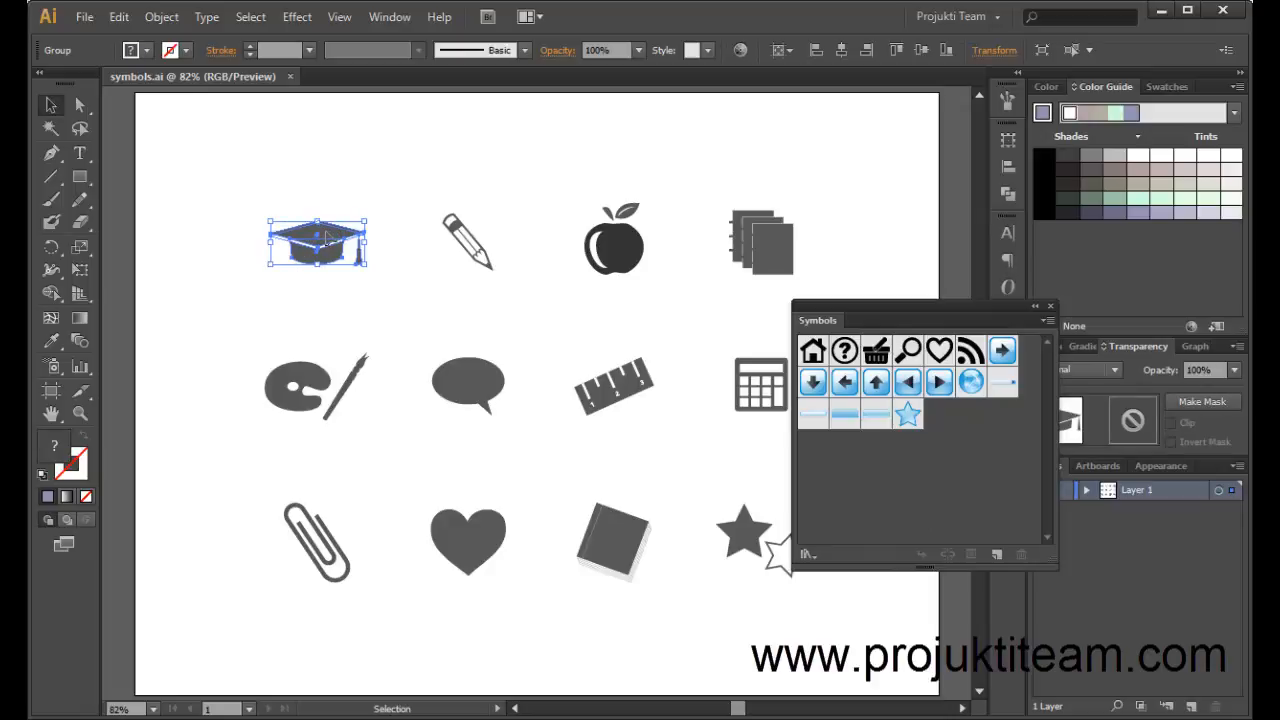
pyautogui.moveTo(322, 232); pyautogui.dragTo(966, 470)
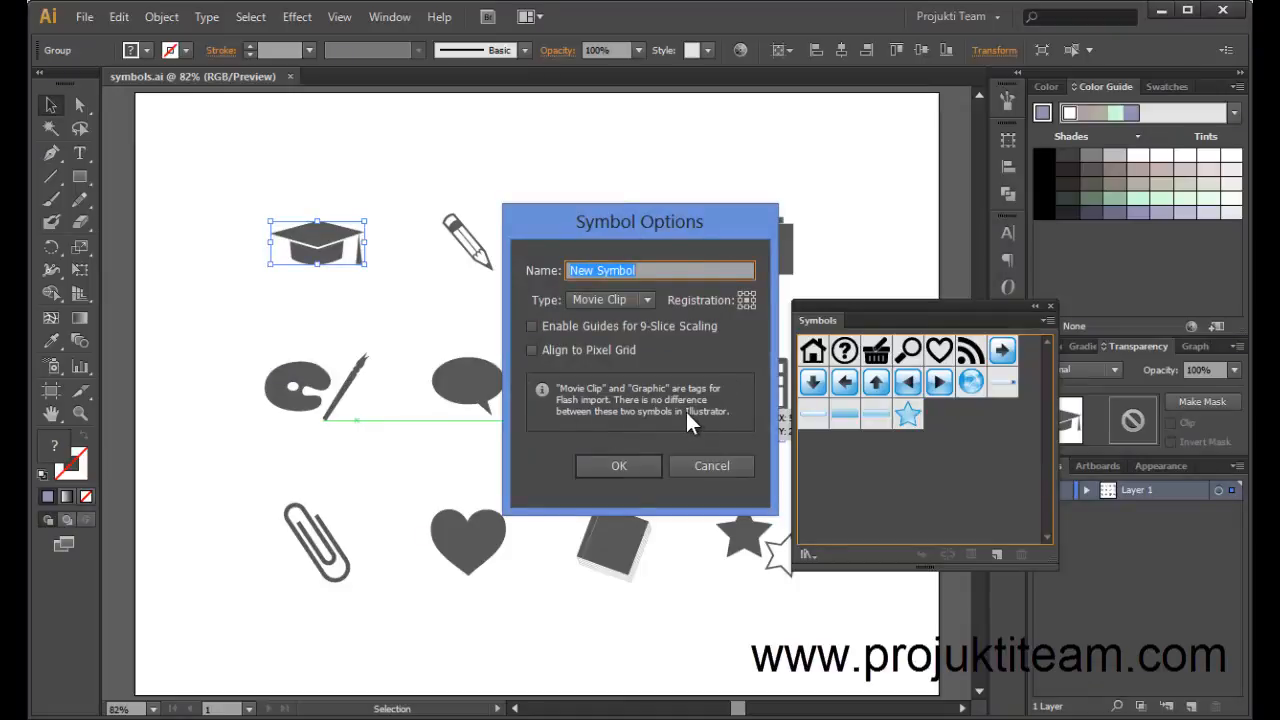
pyautogui.click(603, 297)
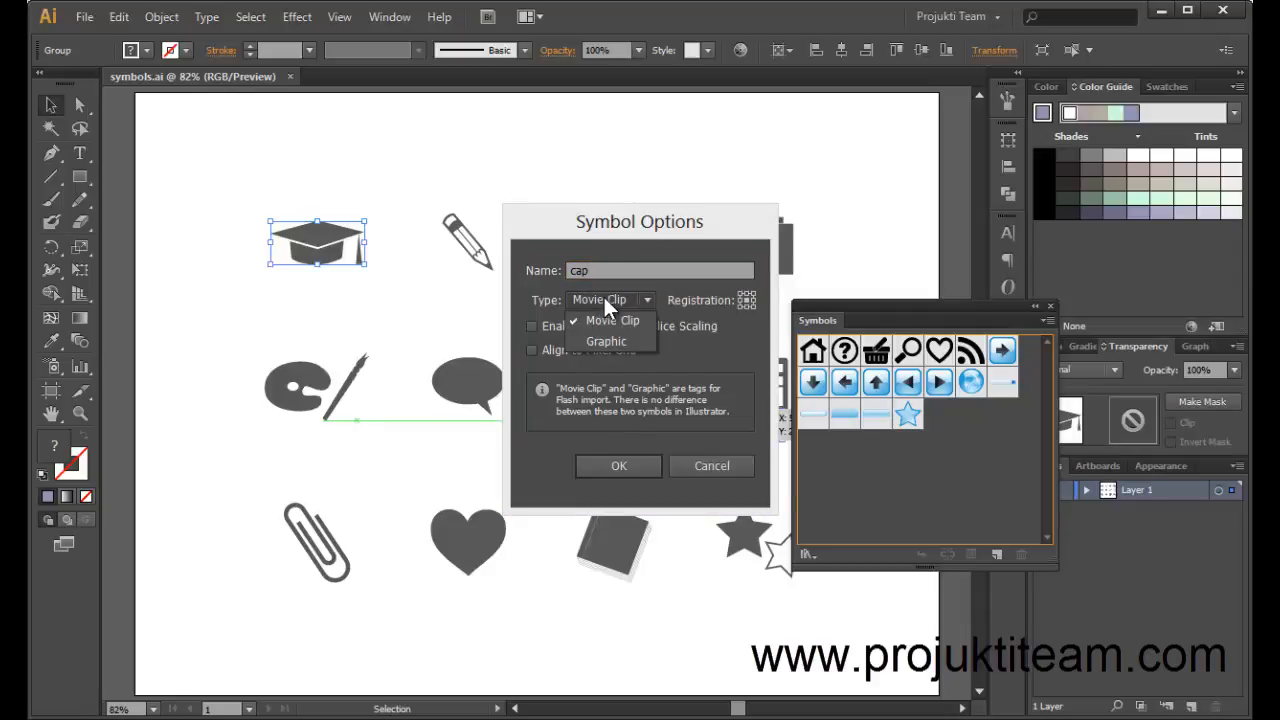
pyautogui.click(605, 343)
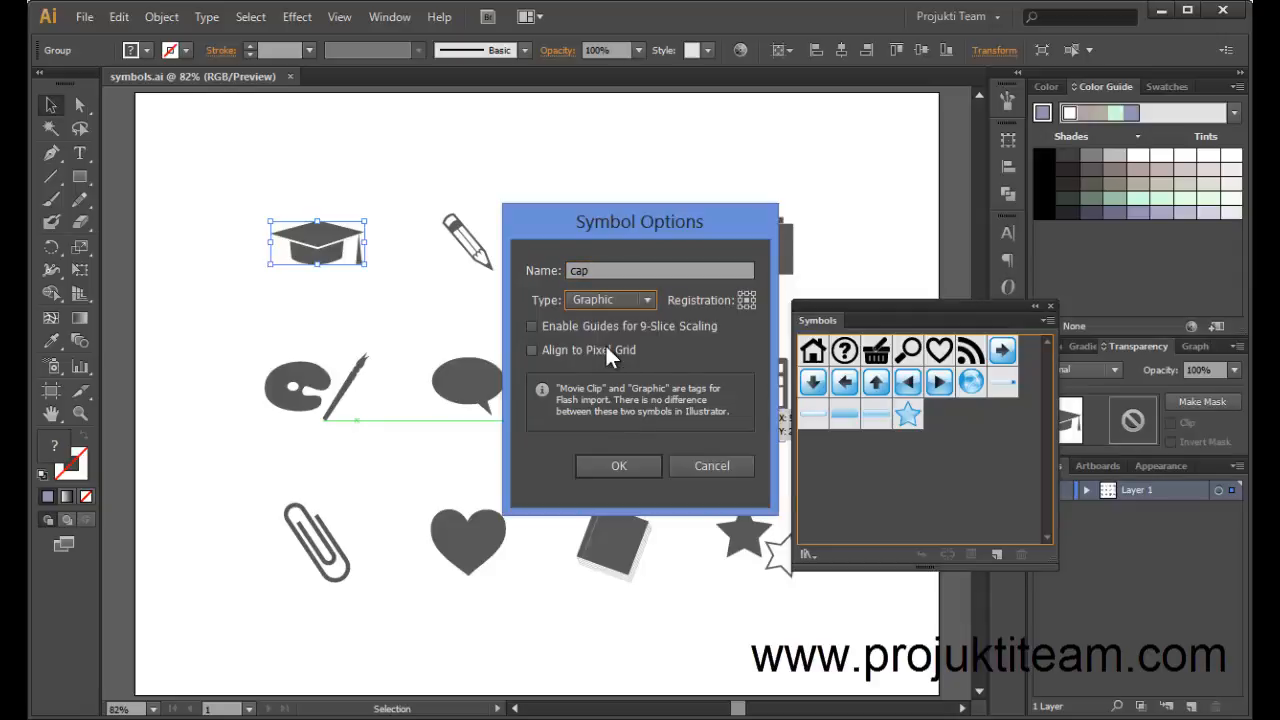
pyautogui.click(619, 466)
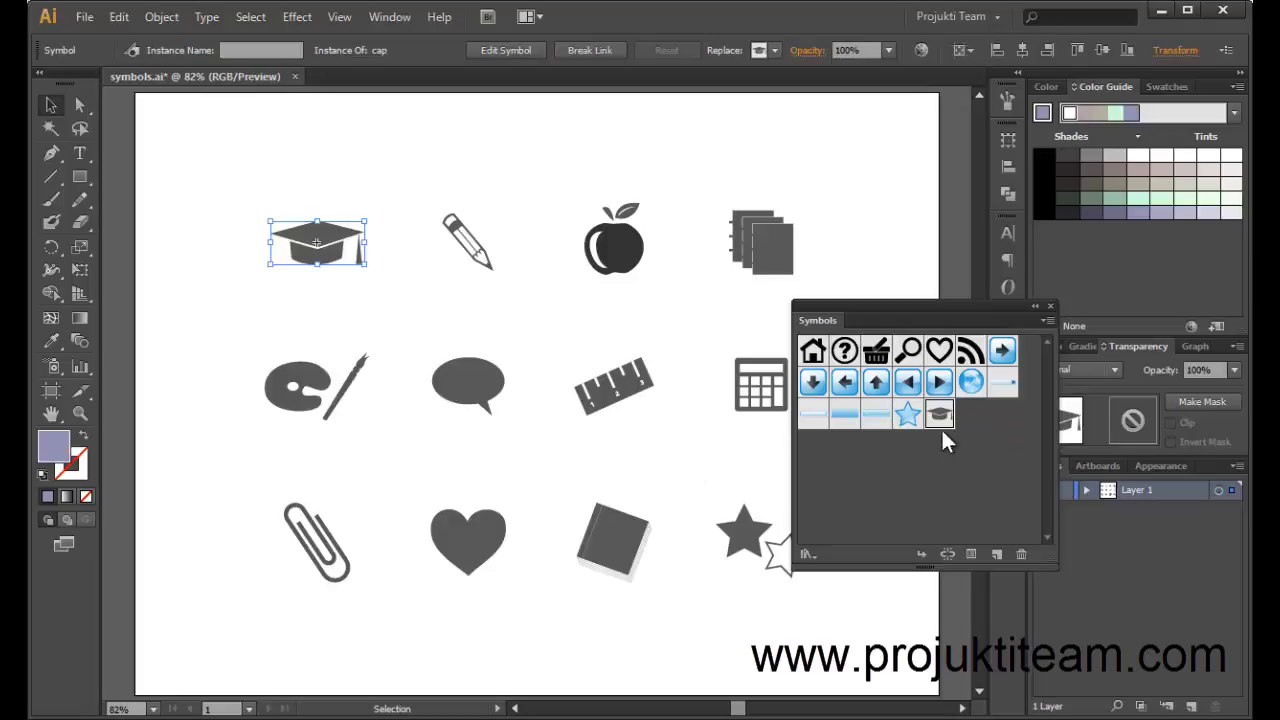
# Step: Try to turn the pencil, apple and notebooks together into a single Graphic symbol
pyautogui.moveTo(403, 153)
pyautogui.mouseDown()
pyautogui.moveTo(508, 226)
pyautogui.moveTo(845, 270)
pyautogui.moveTo(845, 297)
pyautogui.mouseUp()
pyautogui.moveTo(640, 258); pyautogui.dragTo(1010, 443)
pyautogui.click(630, 298)
pyautogui.click(621, 334)
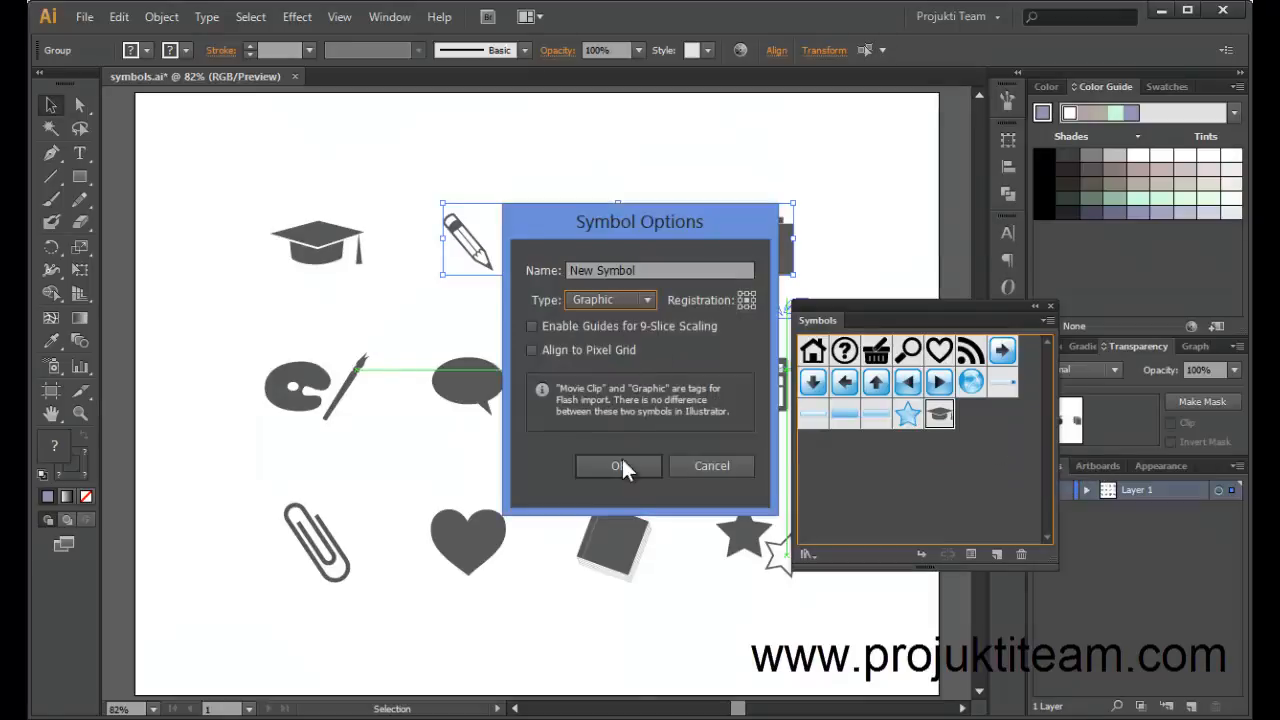
pyautogui.click(631, 466)
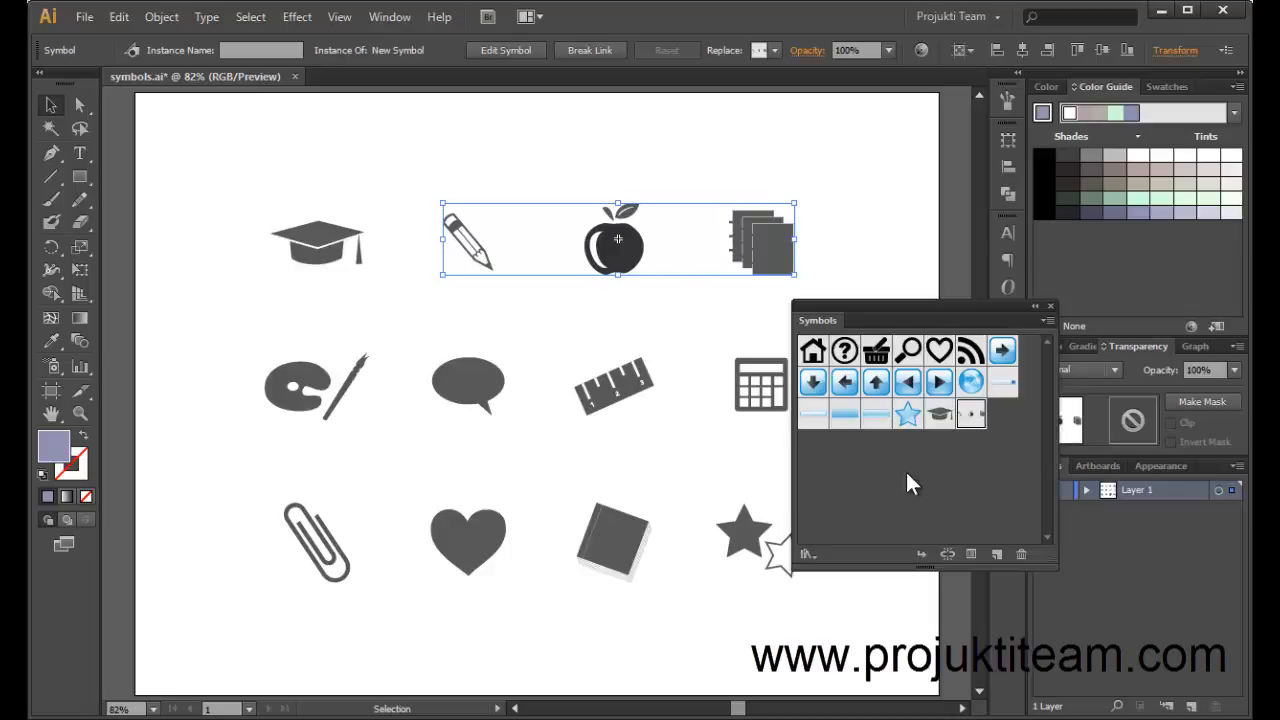
# Step: Delete the combined symbol along with its instances, and undo back to the original pencil, apple and notebooks artwork
pyautogui.click(1022, 552)
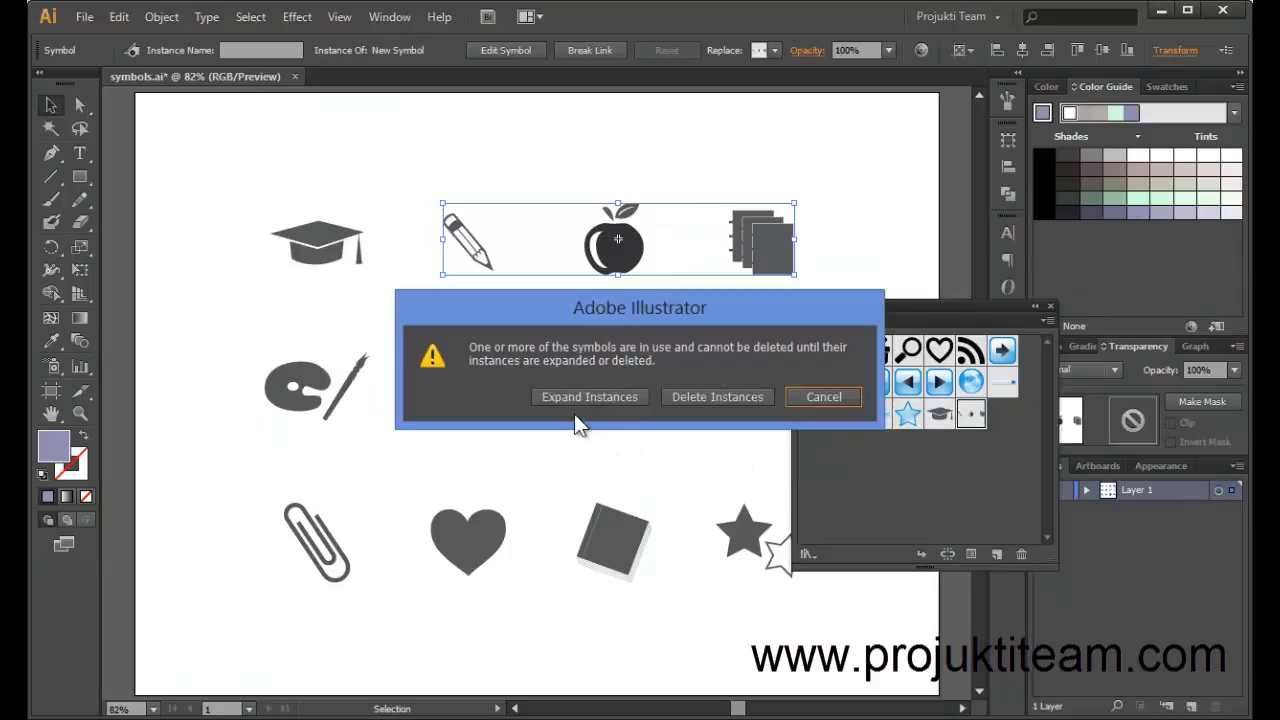
pyautogui.click(735, 400)
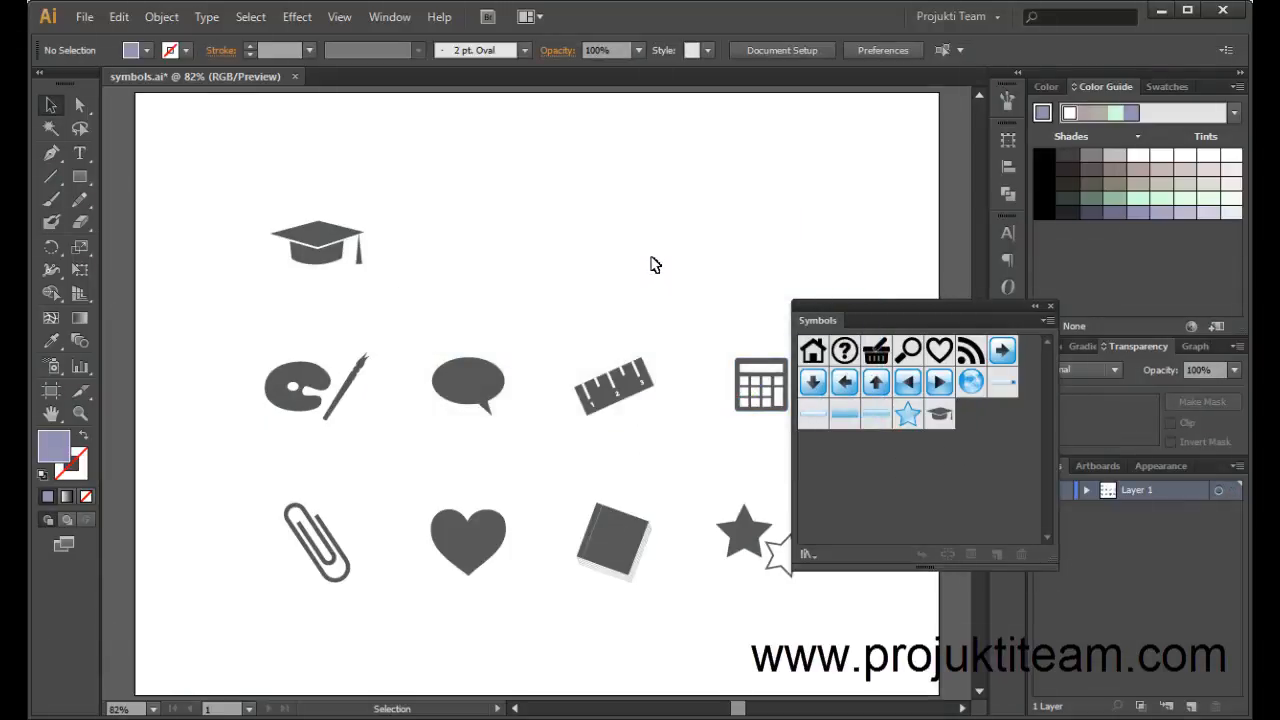
pyautogui.hotkey('ctrl', 'z')
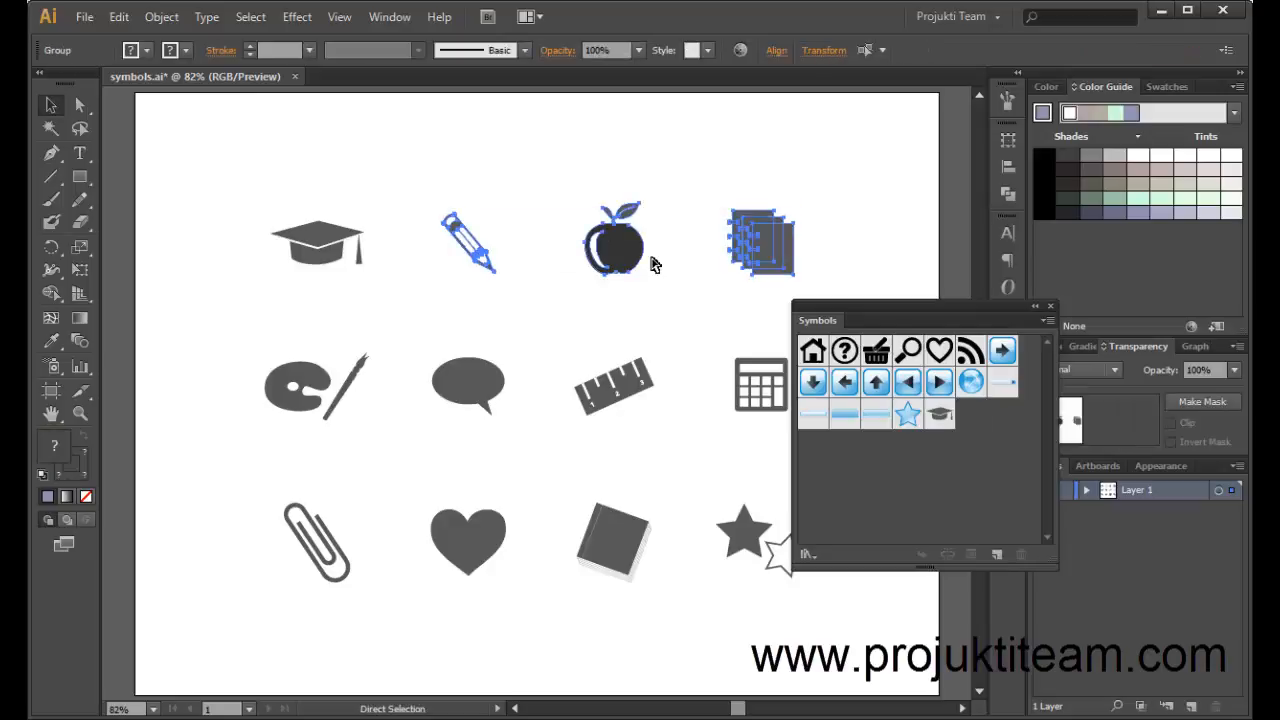
# Step: Turn the pencil icon alone into a Graphic symbol with the default name
pyautogui.click(847, 206)
pyautogui.moveTo(405, 171); pyautogui.dragTo(535, 318)
pyautogui.moveTo(468, 242); pyautogui.dragTo(989, 423)
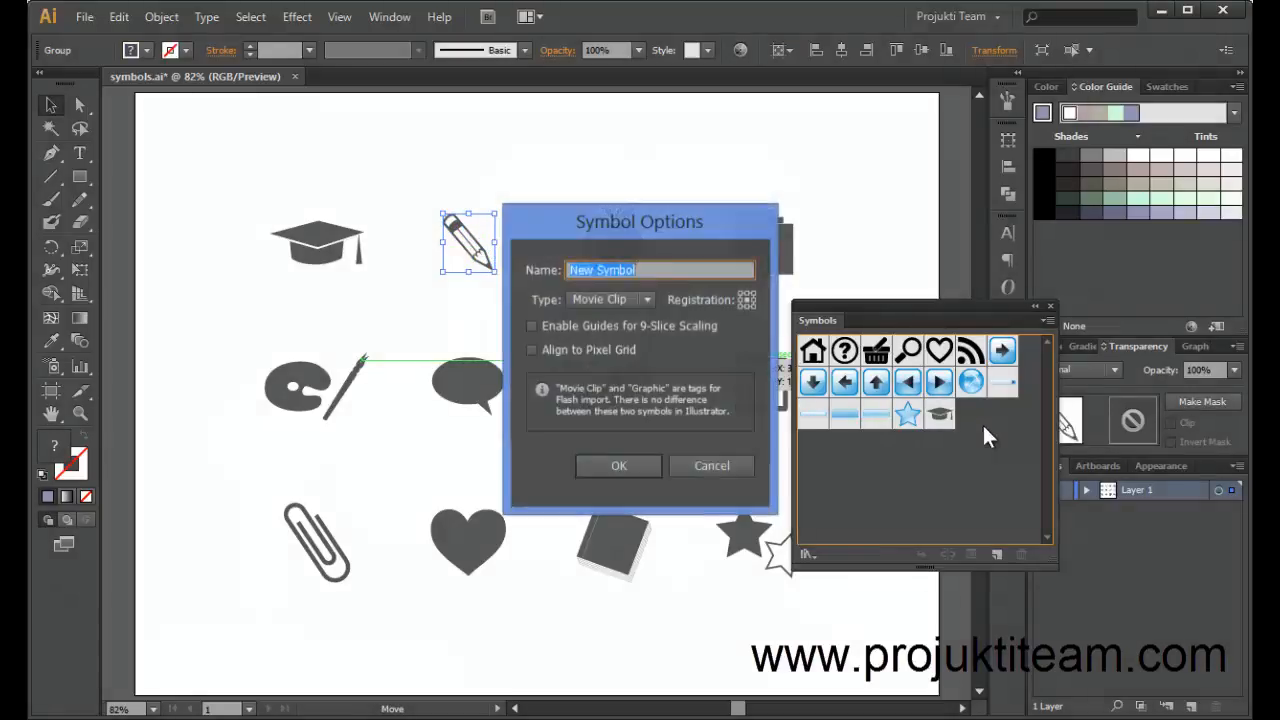
pyautogui.click(626, 303)
pyautogui.click(616, 340)
pyautogui.click(628, 466)
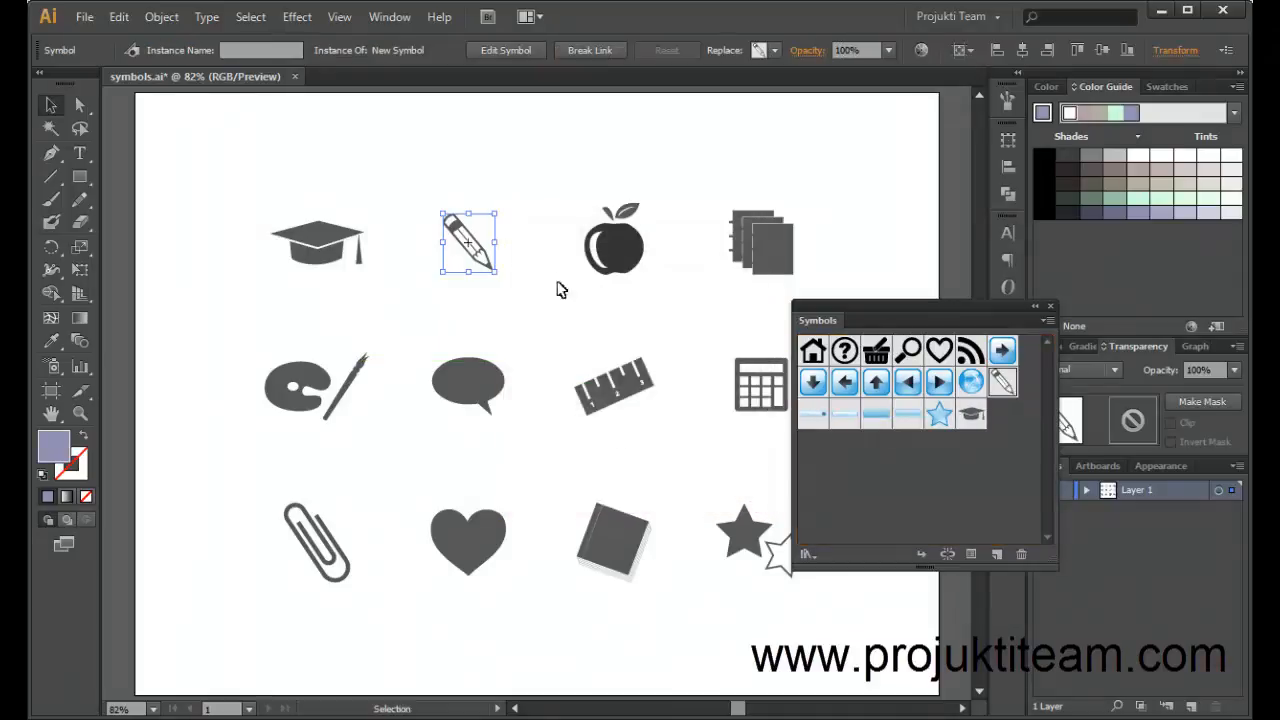
# Step: Turn the apple icon into its own Graphic symbol with the default name
pyautogui.click(614, 238)
pyautogui.moveTo(627, 258); pyautogui.dragTo(978, 460)
pyautogui.click(603, 300)
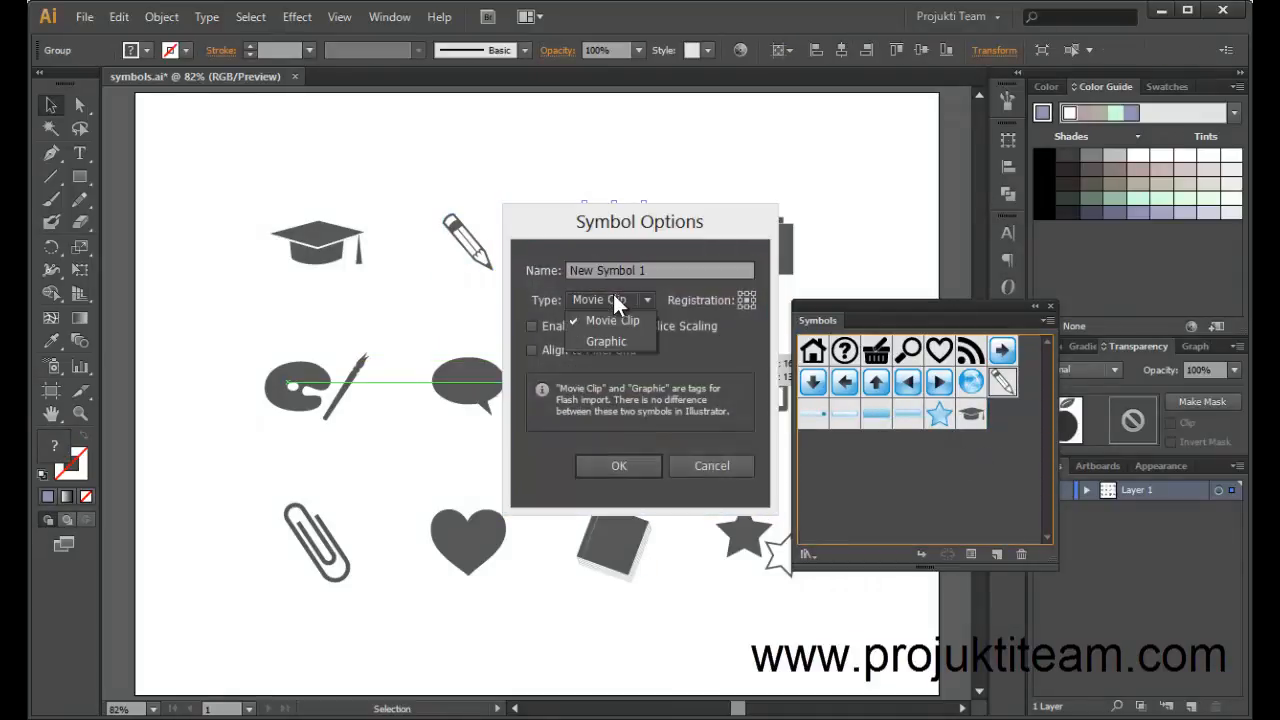
pyautogui.click(612, 335)
pyautogui.click(620, 468)
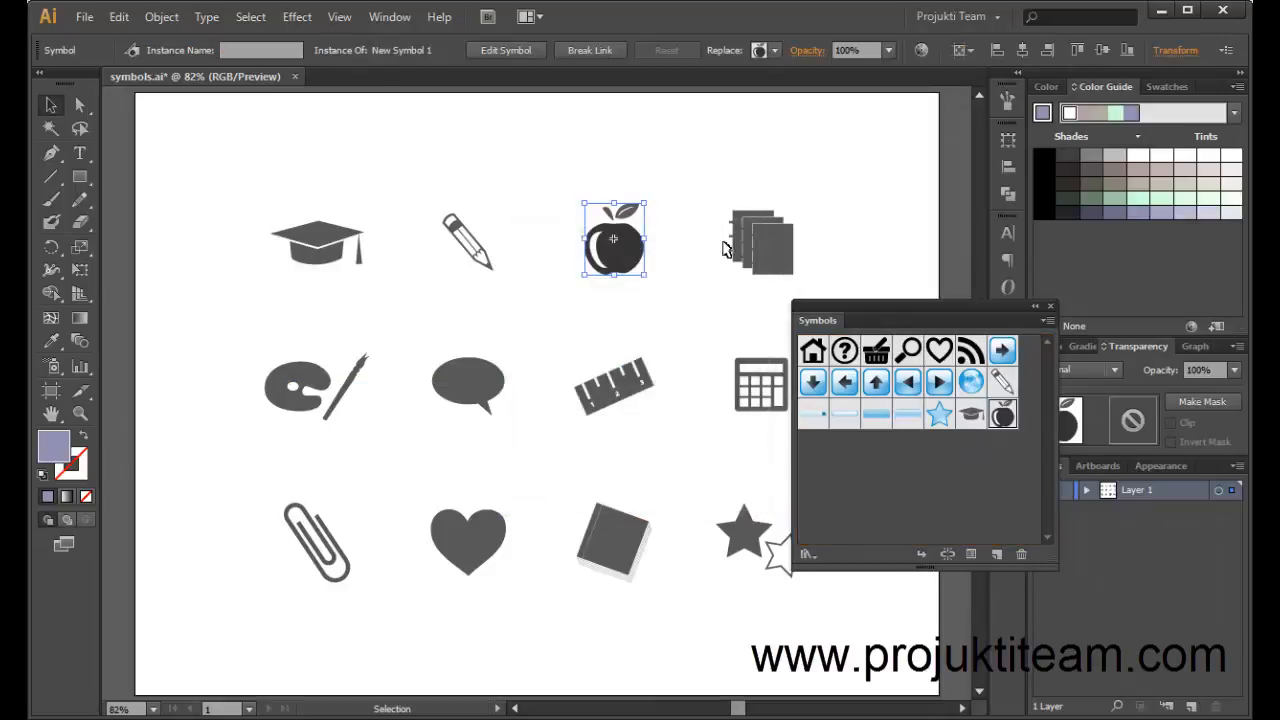
# Step: Turn the stacked notebooks icon into a Graphic symbol with the default name
pyautogui.click(760, 240)
pyautogui.moveTo(760, 240); pyautogui.dragTo(980, 491)
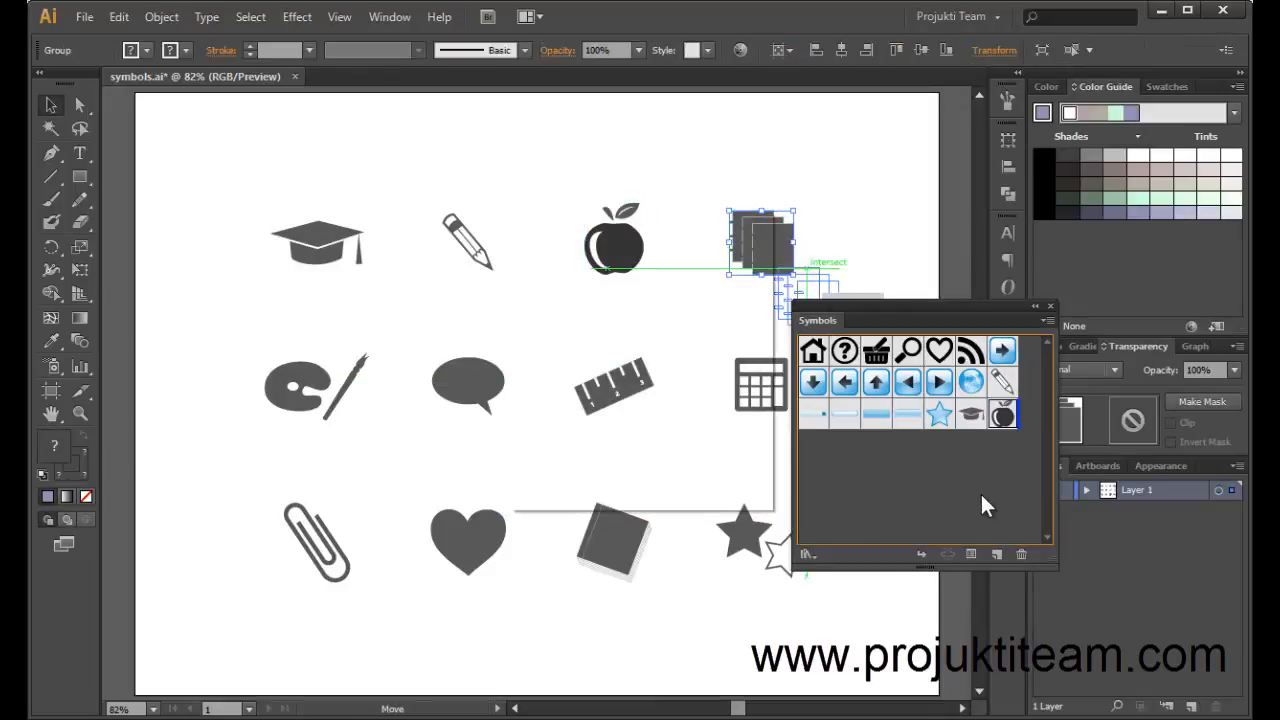
pyautogui.click(606, 300)
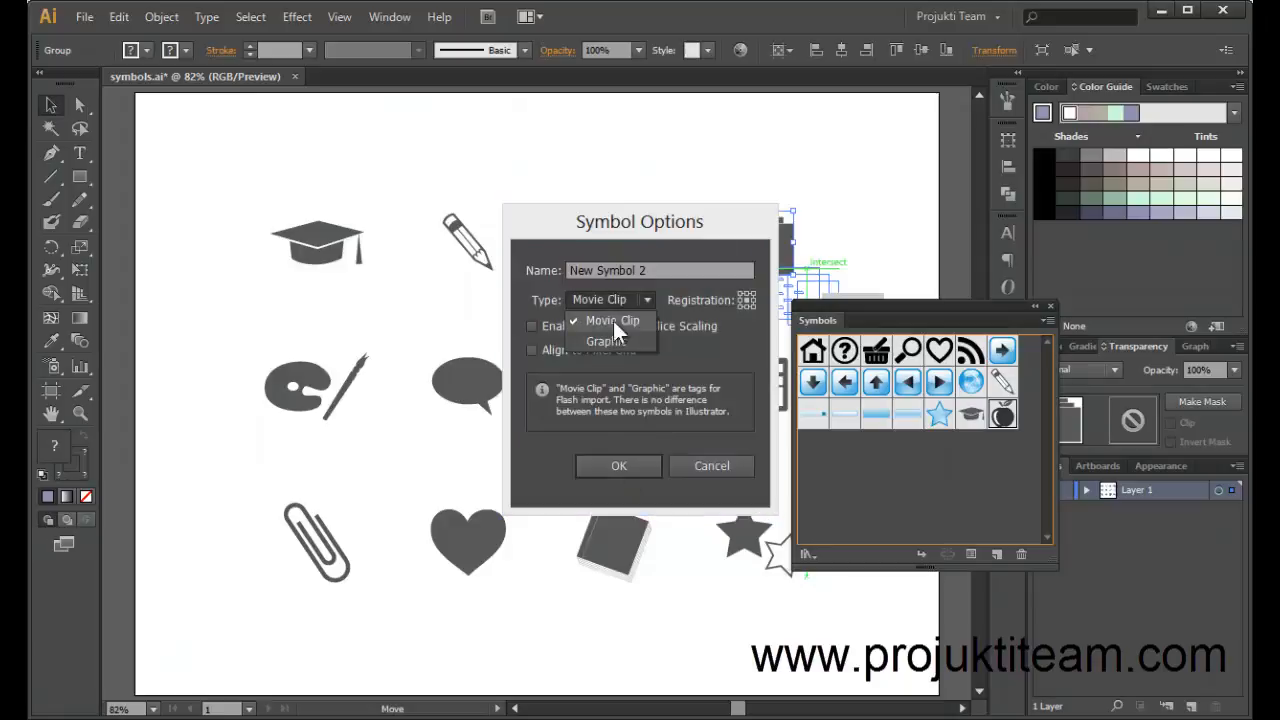
pyautogui.click(612, 335)
pyautogui.click(622, 472)
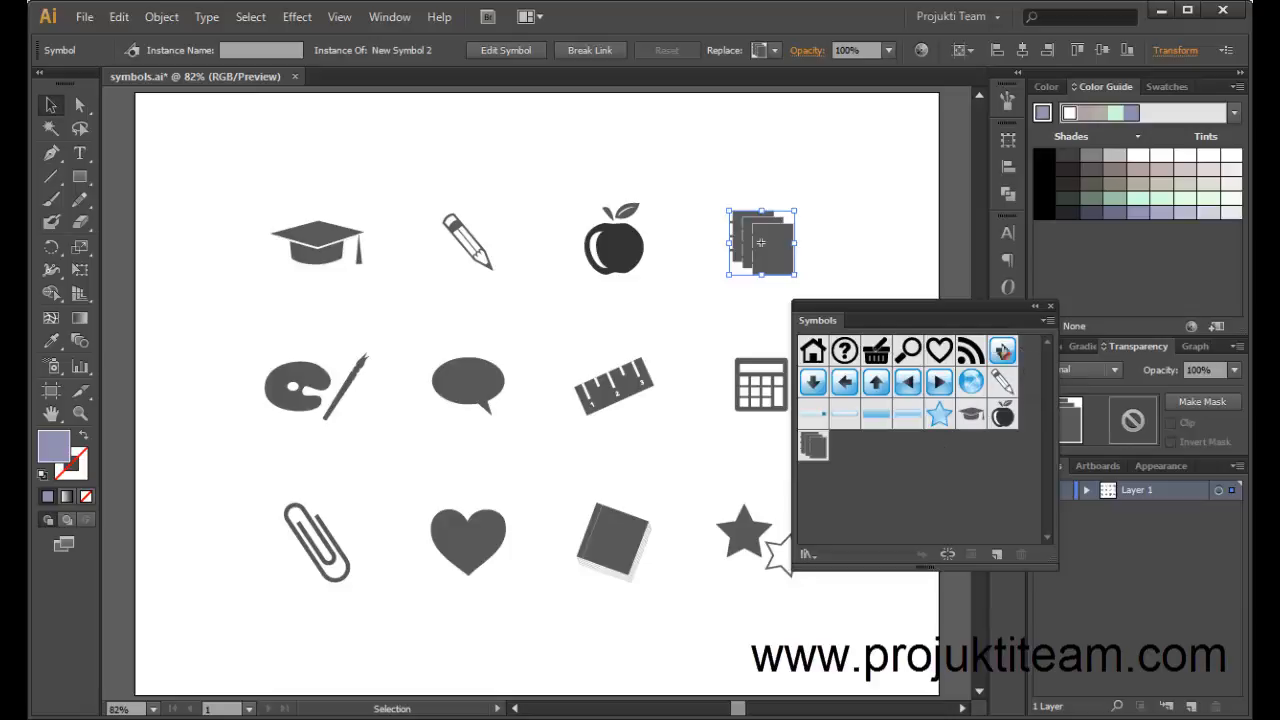
# Step: Delete the preset symbols from the house icon through Bullet - Right
pyautogui.click(813, 352)
pyautogui.keyDown('shift'); pyautogui.click(1003, 350); pyautogui.keyUp('shift')
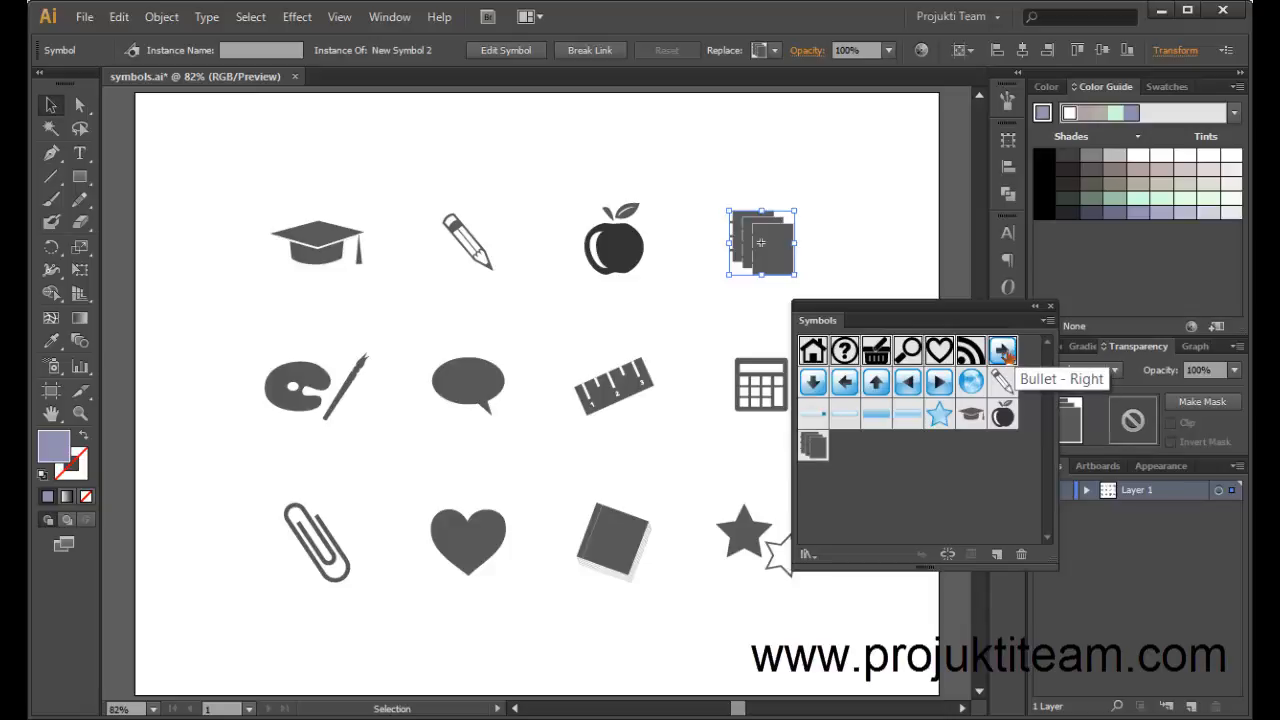
pyautogui.click(1021, 550)
pyautogui.click(634, 393)
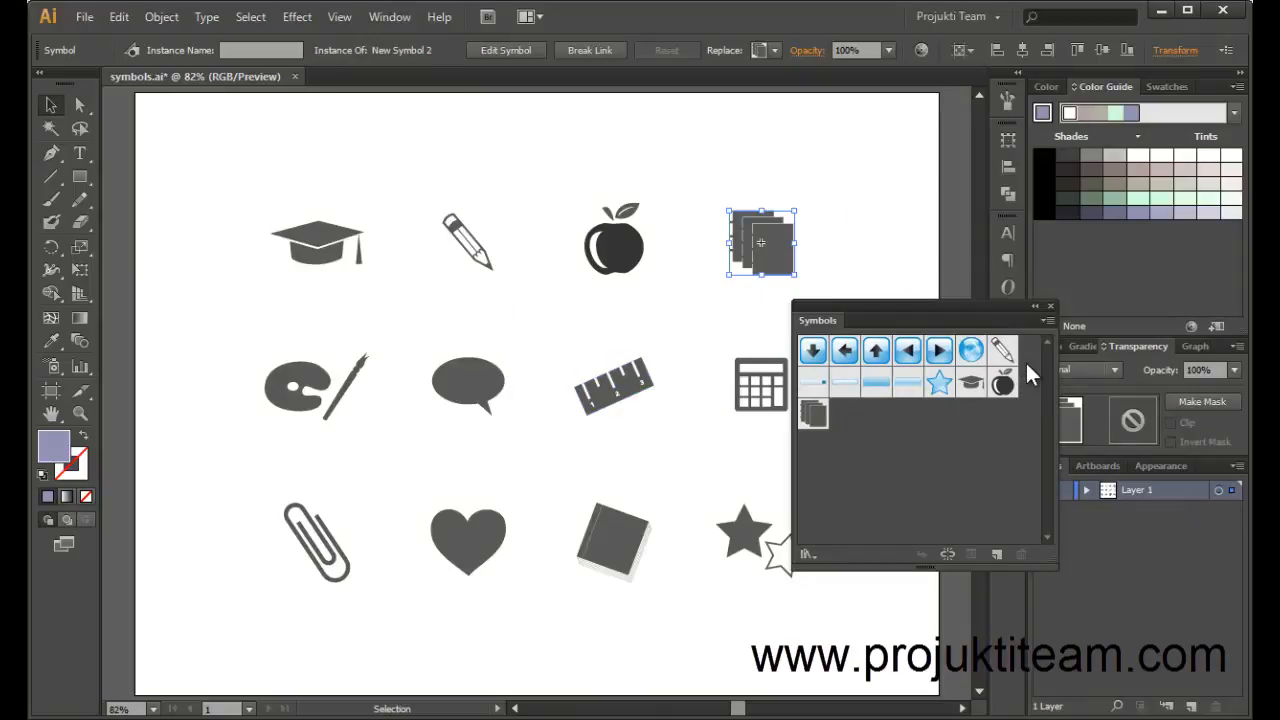
# Step: Move the pencil symbol to the end of the collection and delete the presets from the down-arrow bullet through Button - Blue
pyautogui.moveTo(1002, 349); pyautogui.dragTo(840, 418)
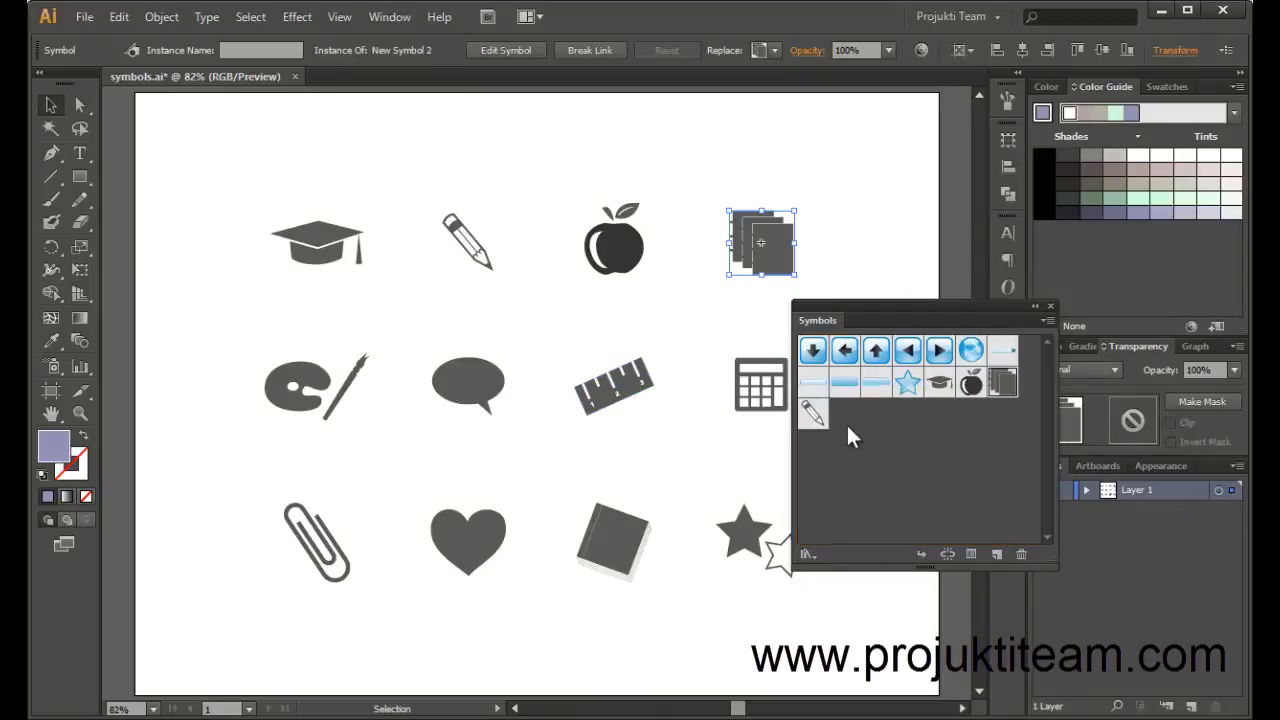
pyautogui.click(1030, 343)
pyautogui.click(1009, 357)
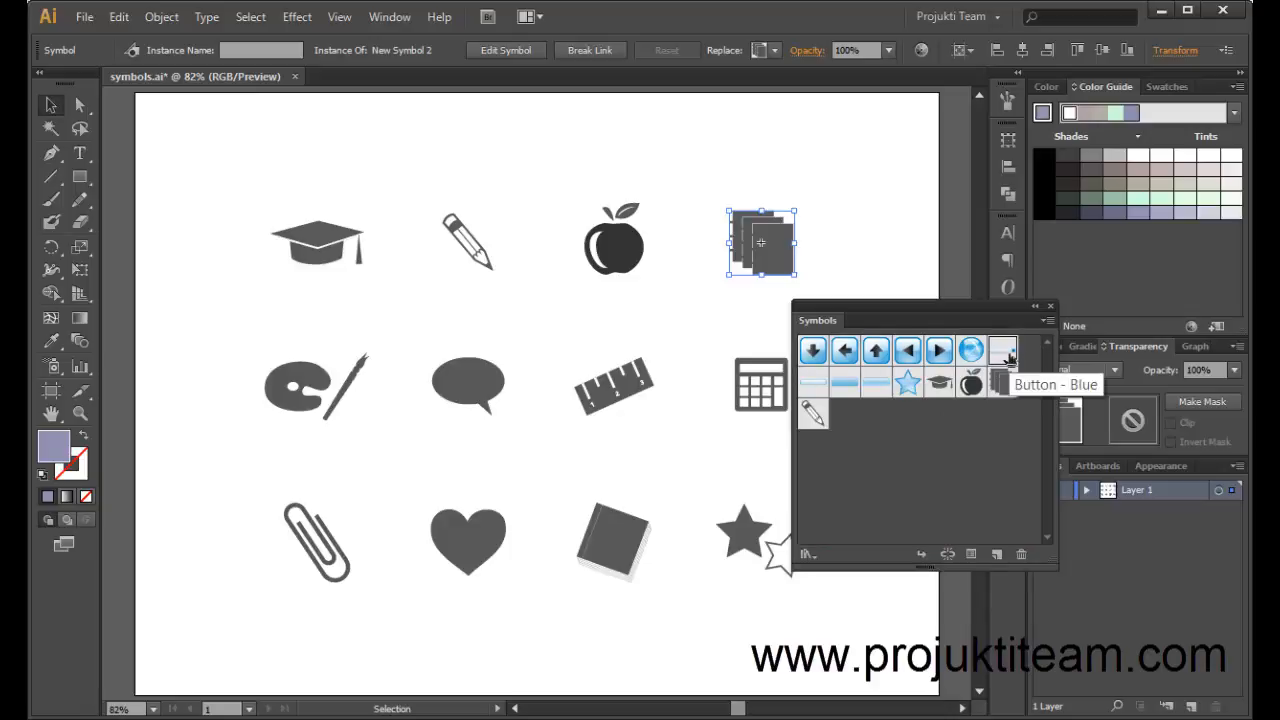
pyautogui.keyDown('shift'); pyautogui.click(816, 354); pyautogui.keyUp('shift')
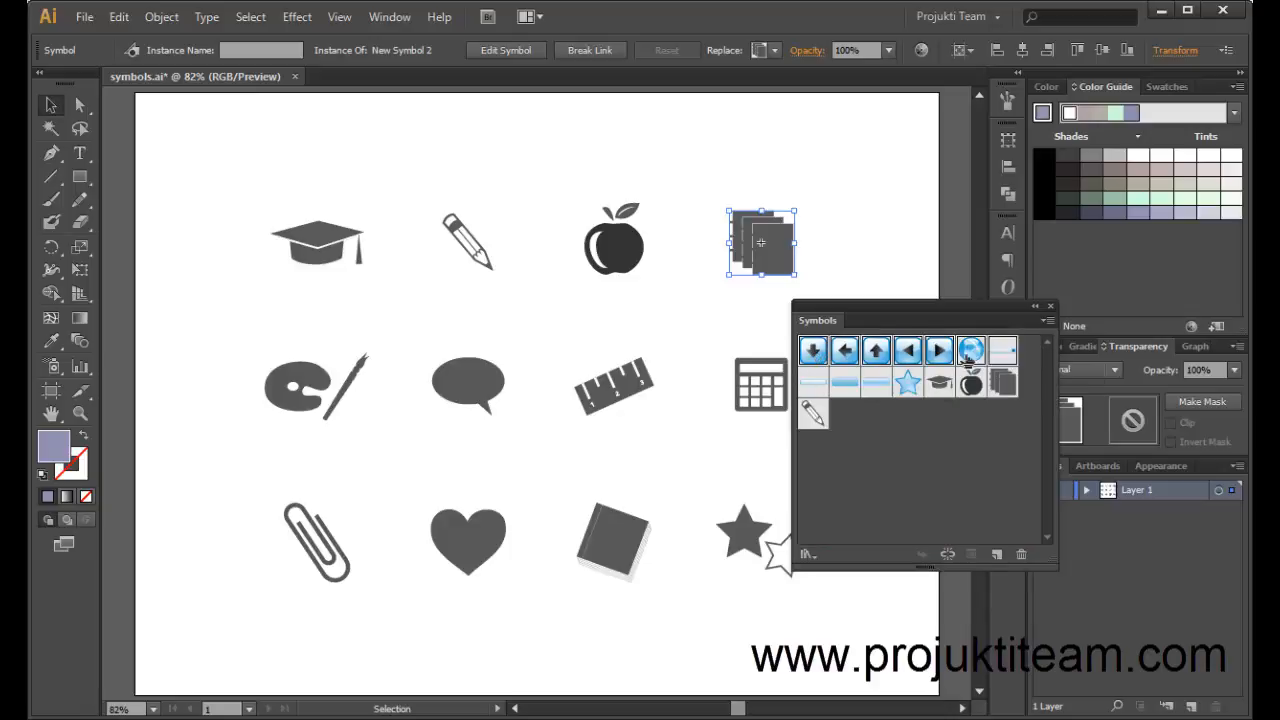
pyautogui.click(1022, 548)
pyautogui.click(603, 398)
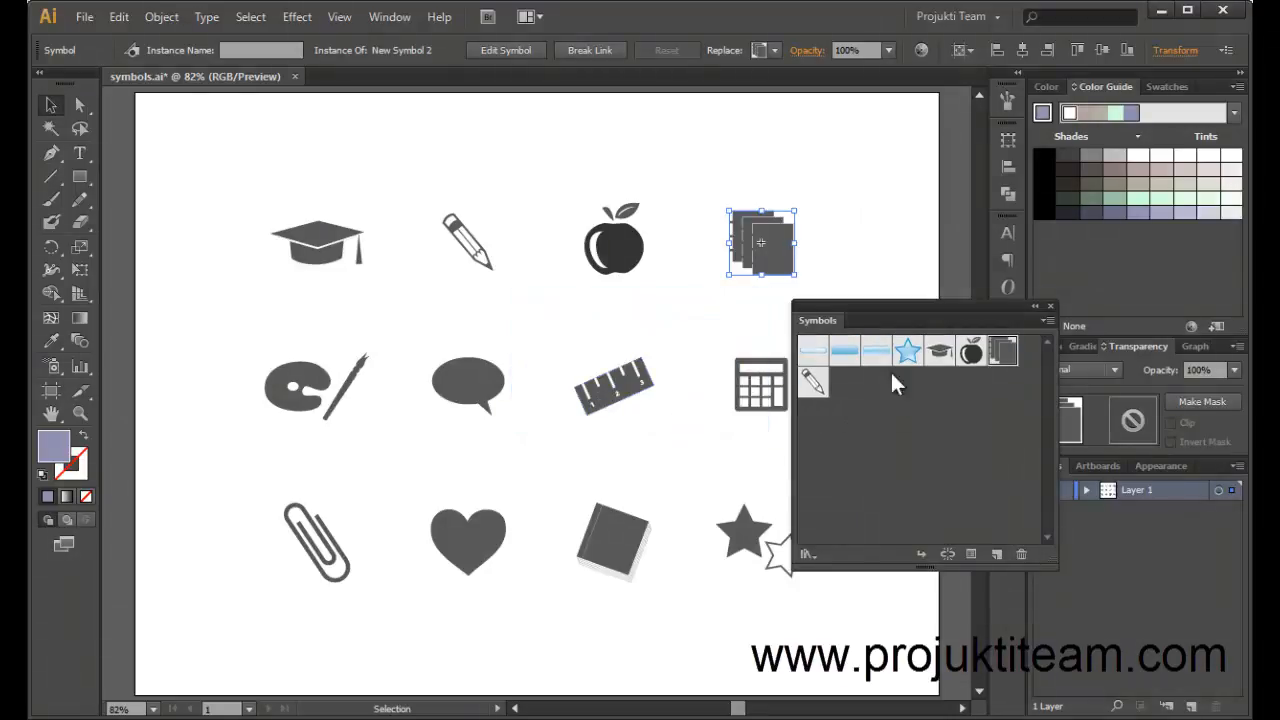
# Step: Delete the remaining preset bar symbols and the blue star, leaving only the custom symbols with none selected
pyautogui.click(907, 351)
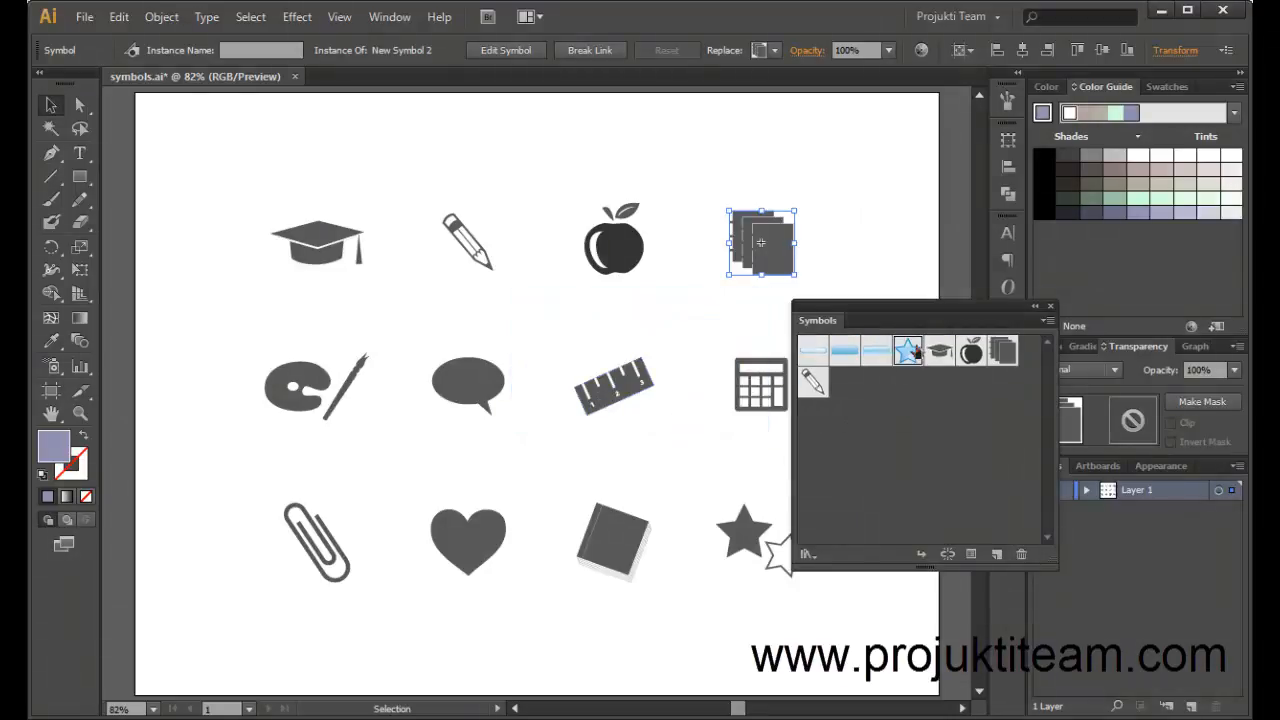
pyautogui.keyDown('shift'); pyautogui.click(820, 360); pyautogui.keyUp('shift')
pyautogui.click(1020, 557)
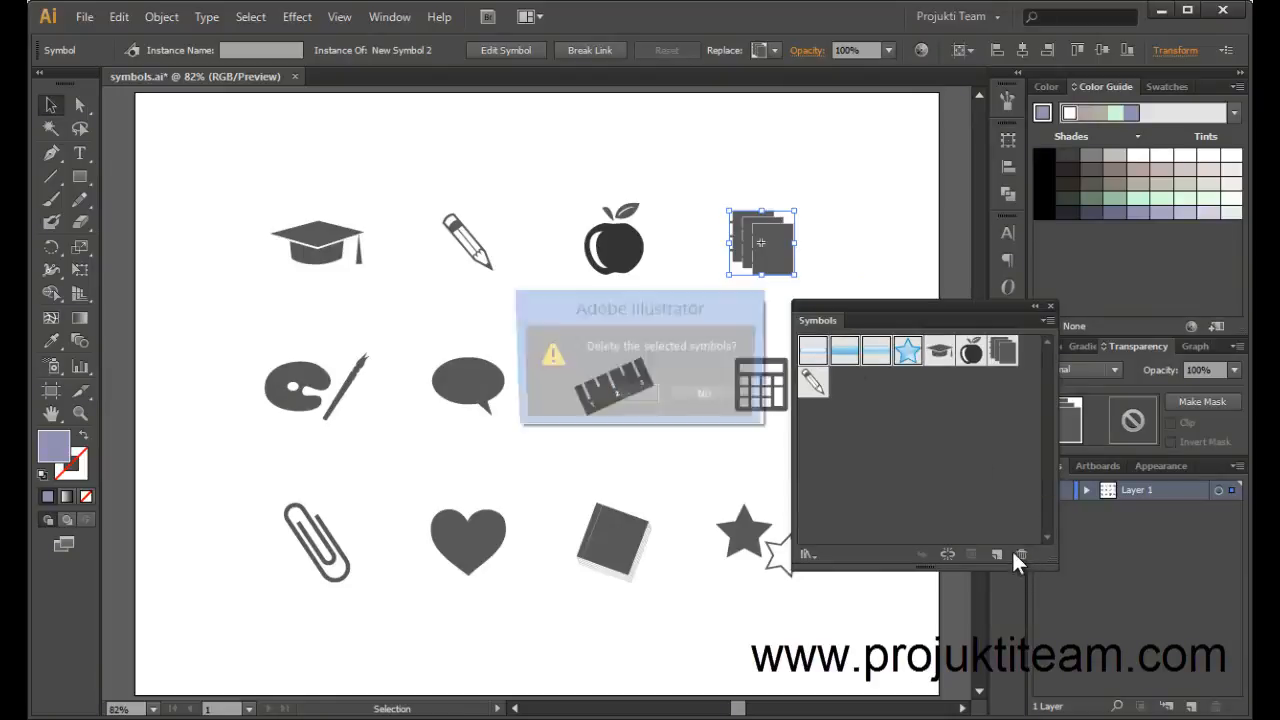
pyautogui.click(625, 398)
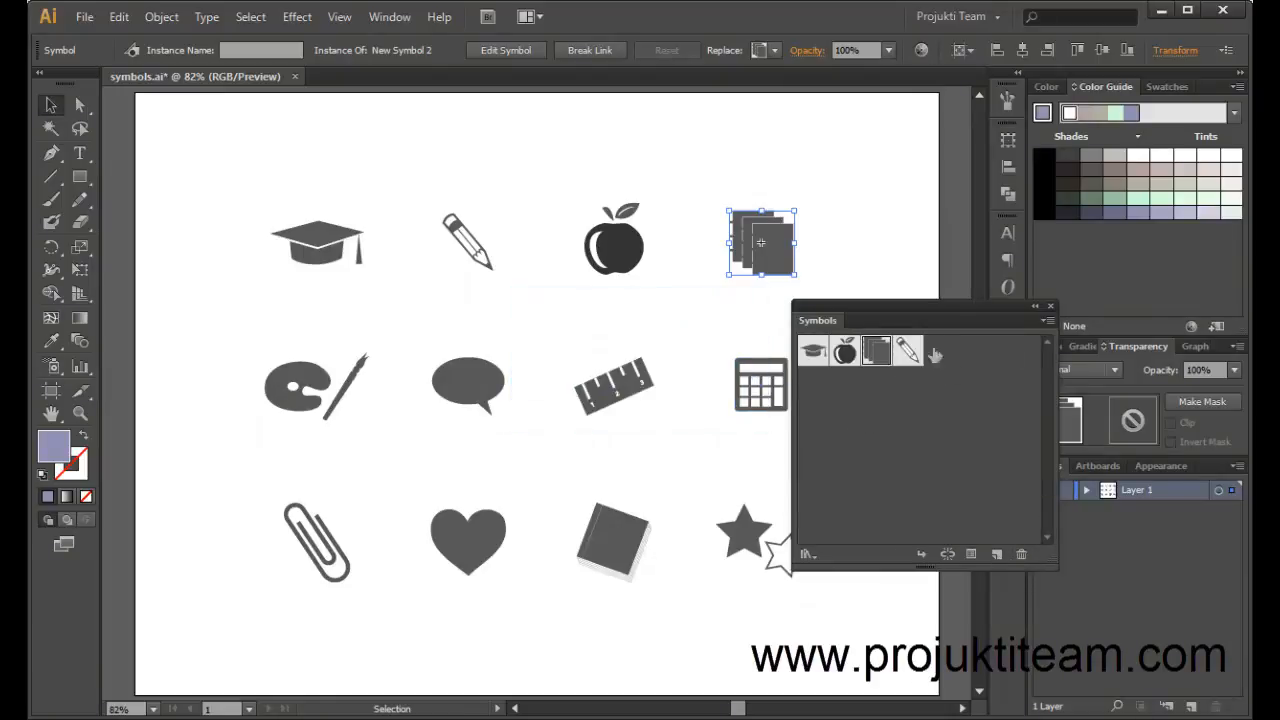
pyautogui.click(970, 354)
pyautogui.click(812, 553)
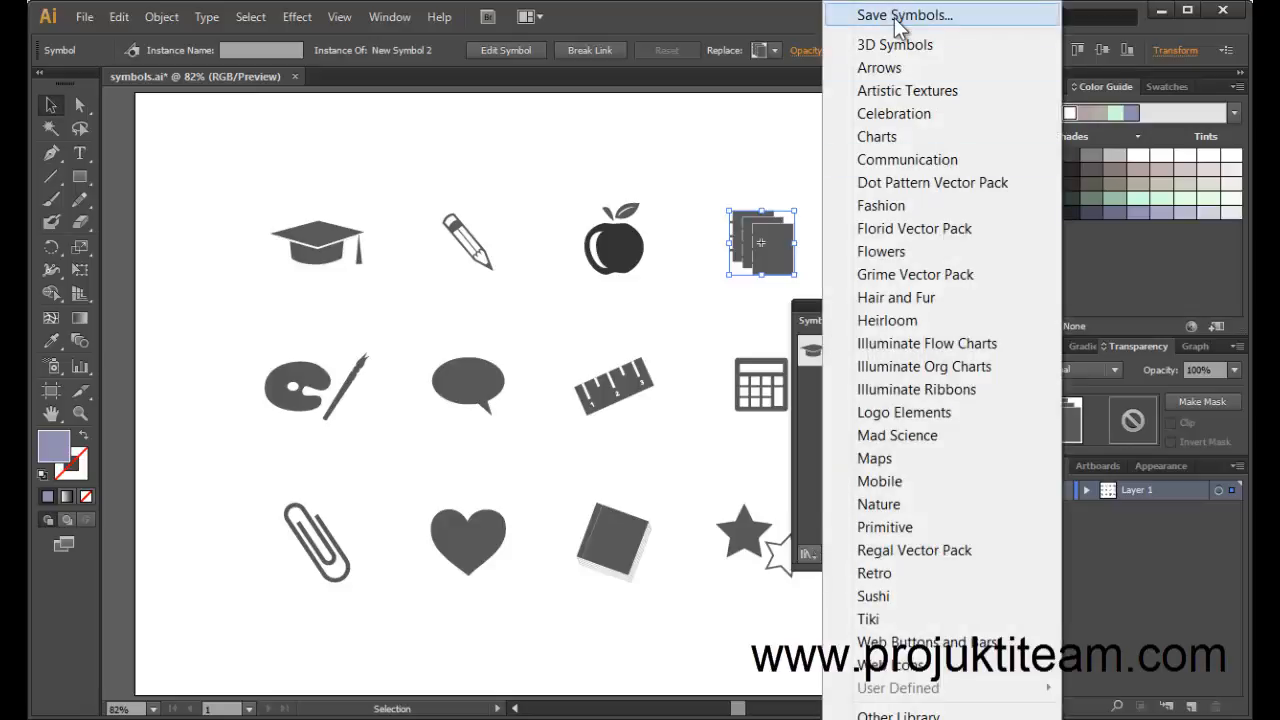
pyautogui.click(810, 500)
pyautogui.click(1047, 320)
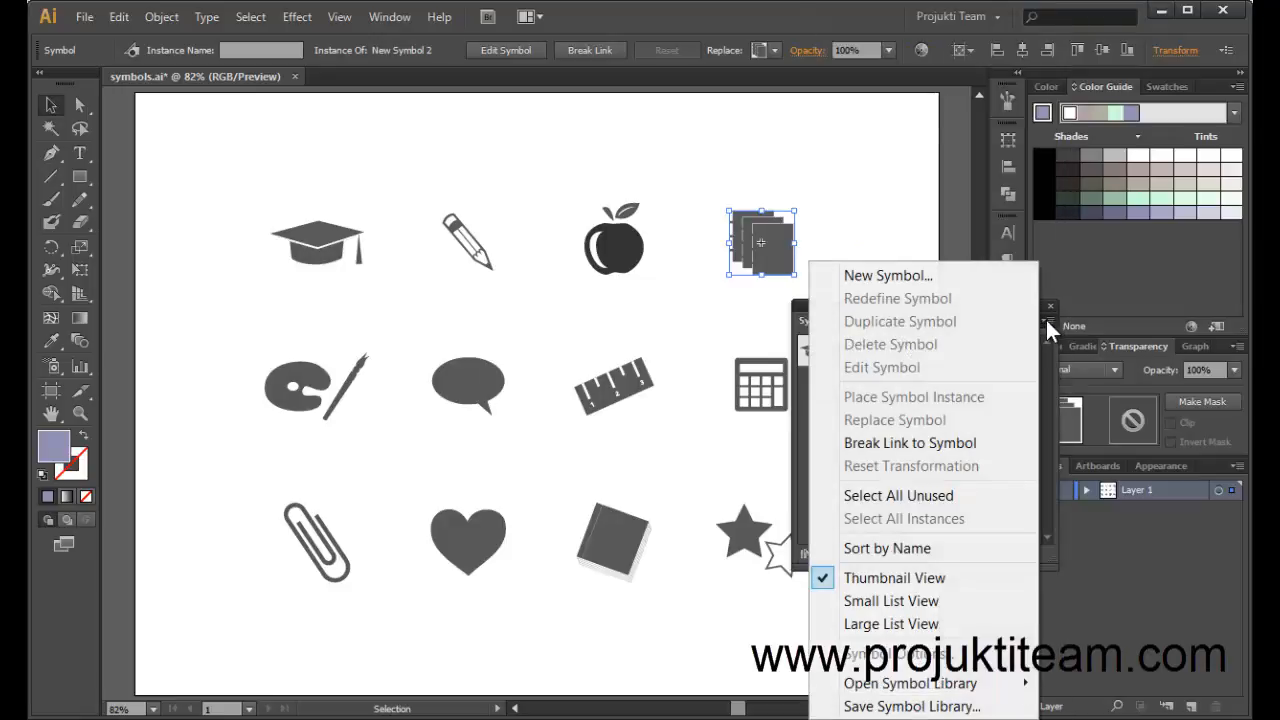
pyautogui.click(1046, 460)
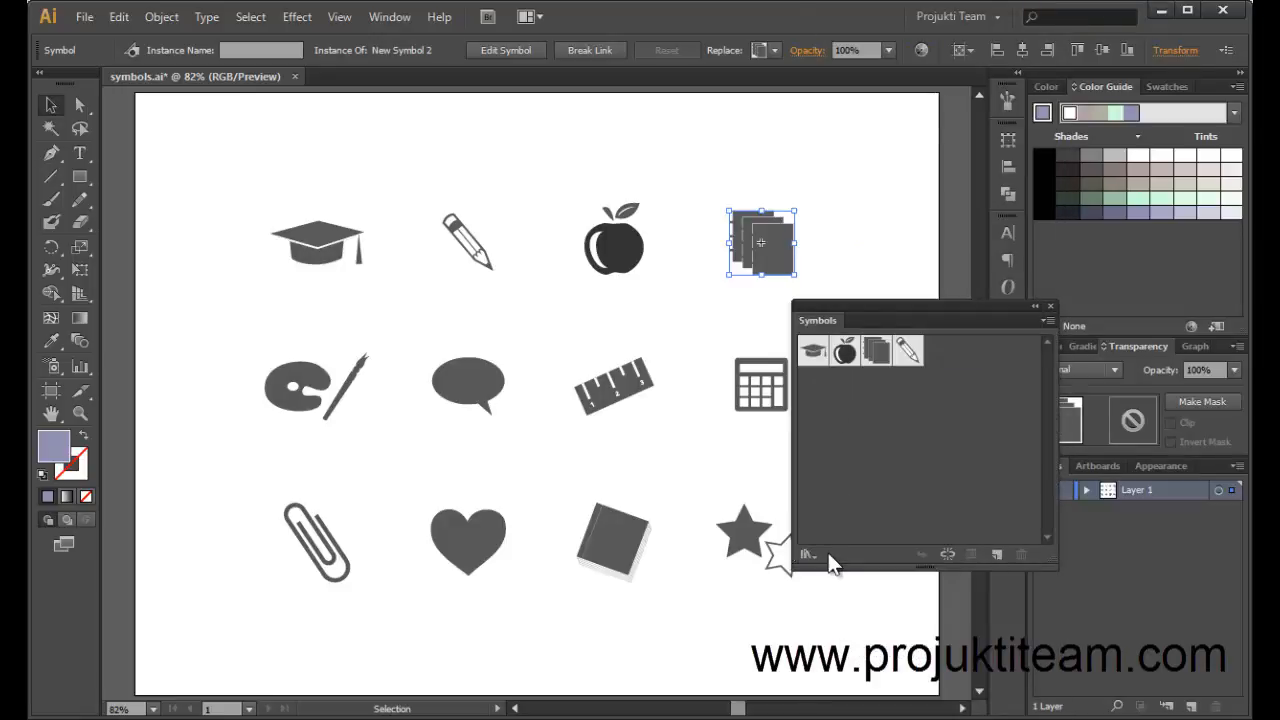
# Step: Open the Save Symbols as Library dialog and cancel it without saving
pyautogui.click(803, 554)
pyautogui.click(927, 17)
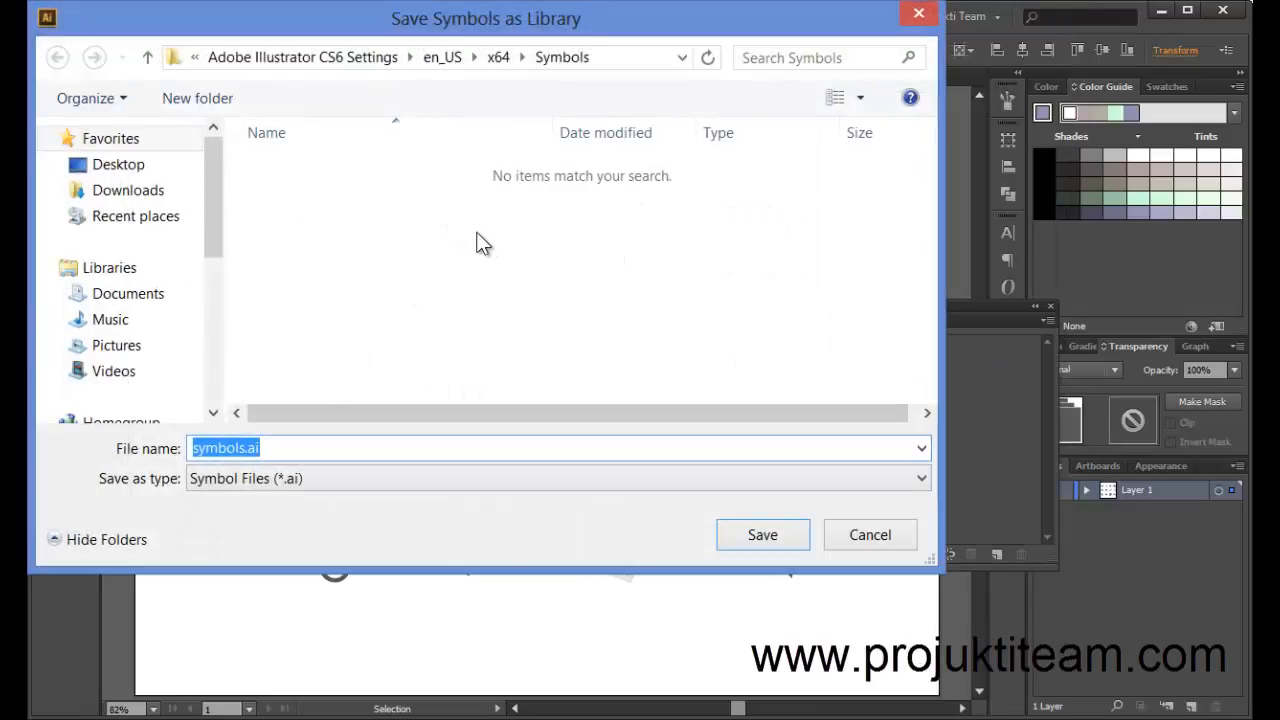
pyautogui.click(870, 535)
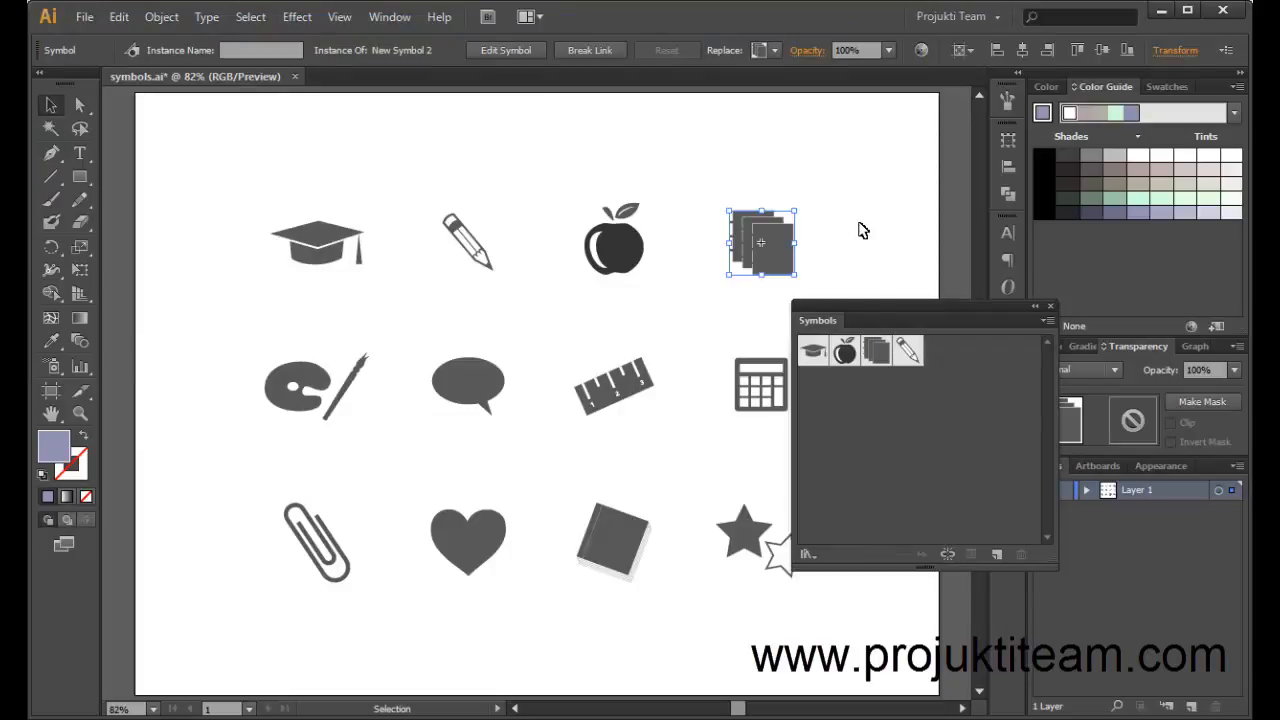
# Step: Save the custom symbol collection as a library named symbols.ai in the default Symbols folder
pyautogui.click(818, 550)
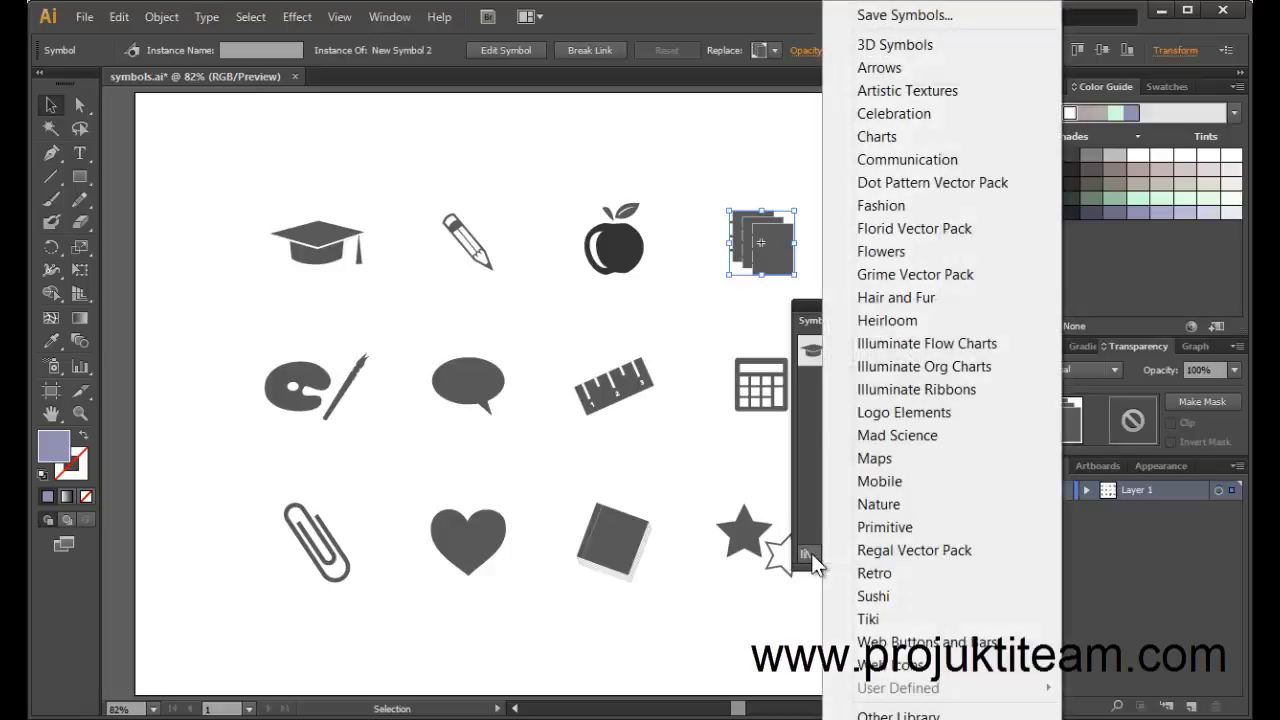
pyautogui.click(905, 15)
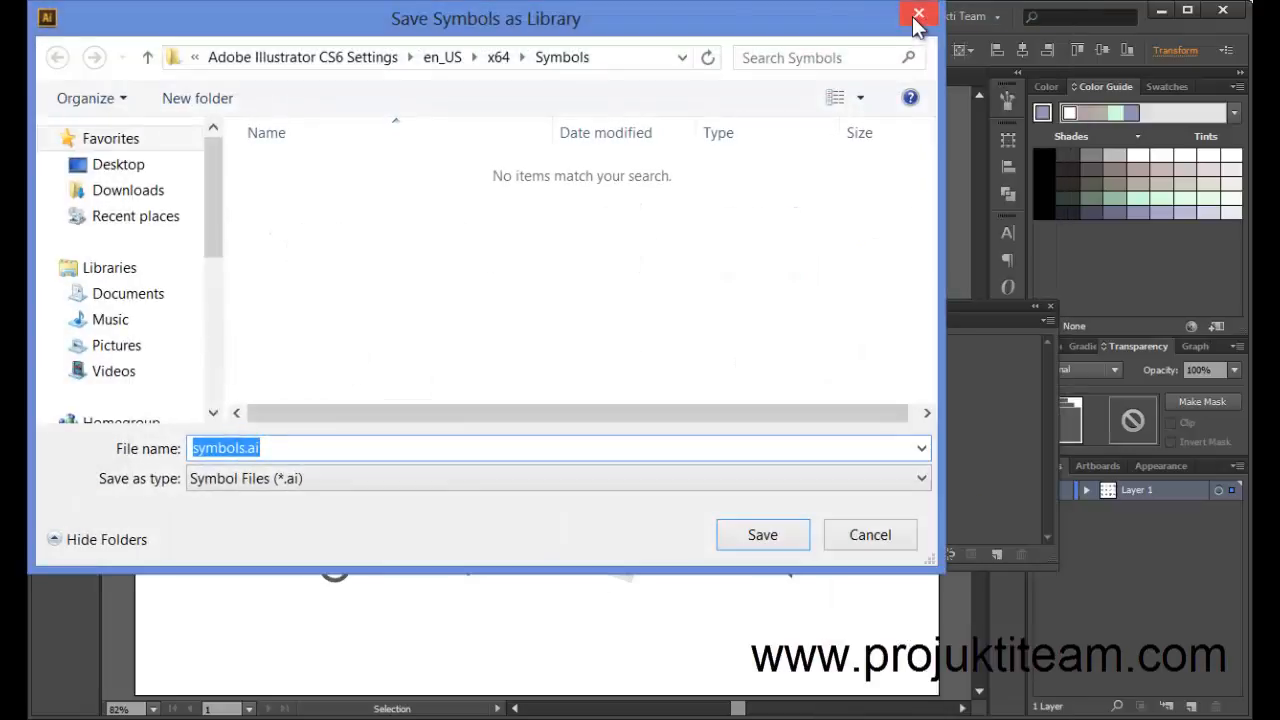
pyautogui.click(775, 535)
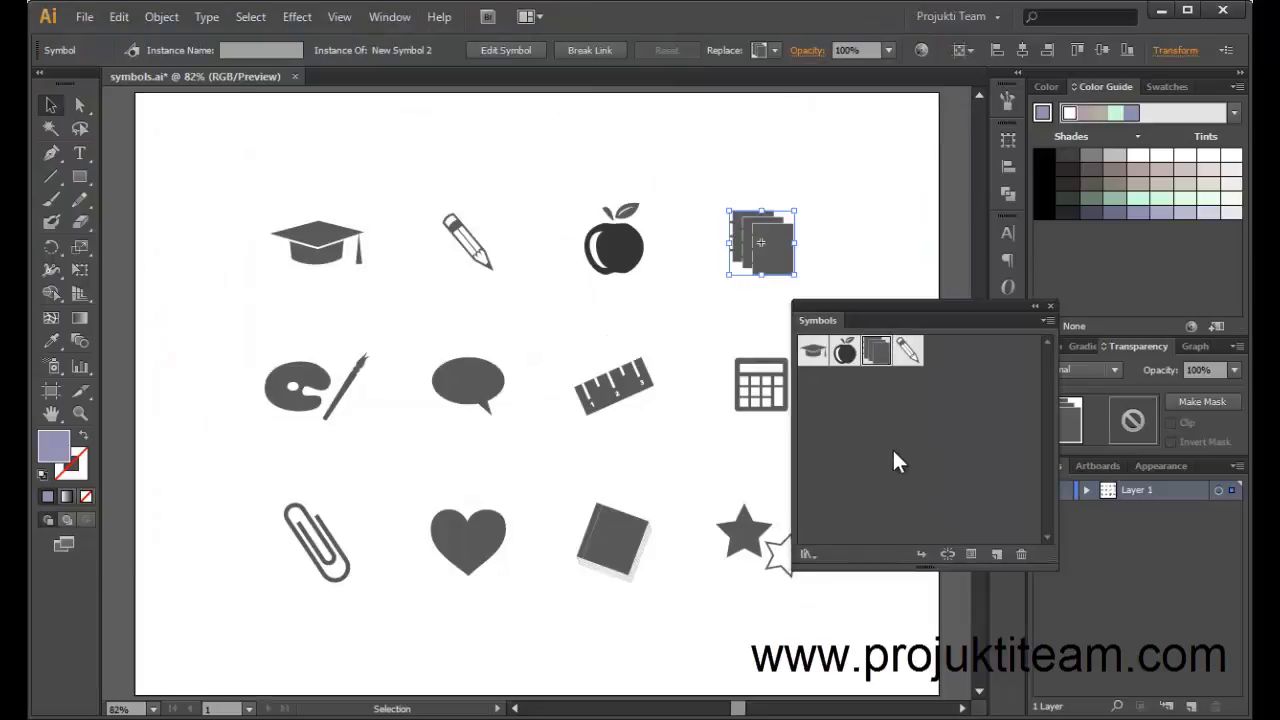
# Step: Close and reopen the Symbols panel, and load the Grime Vector Pack library in an enlarged panel
pyautogui.click(1050, 307)
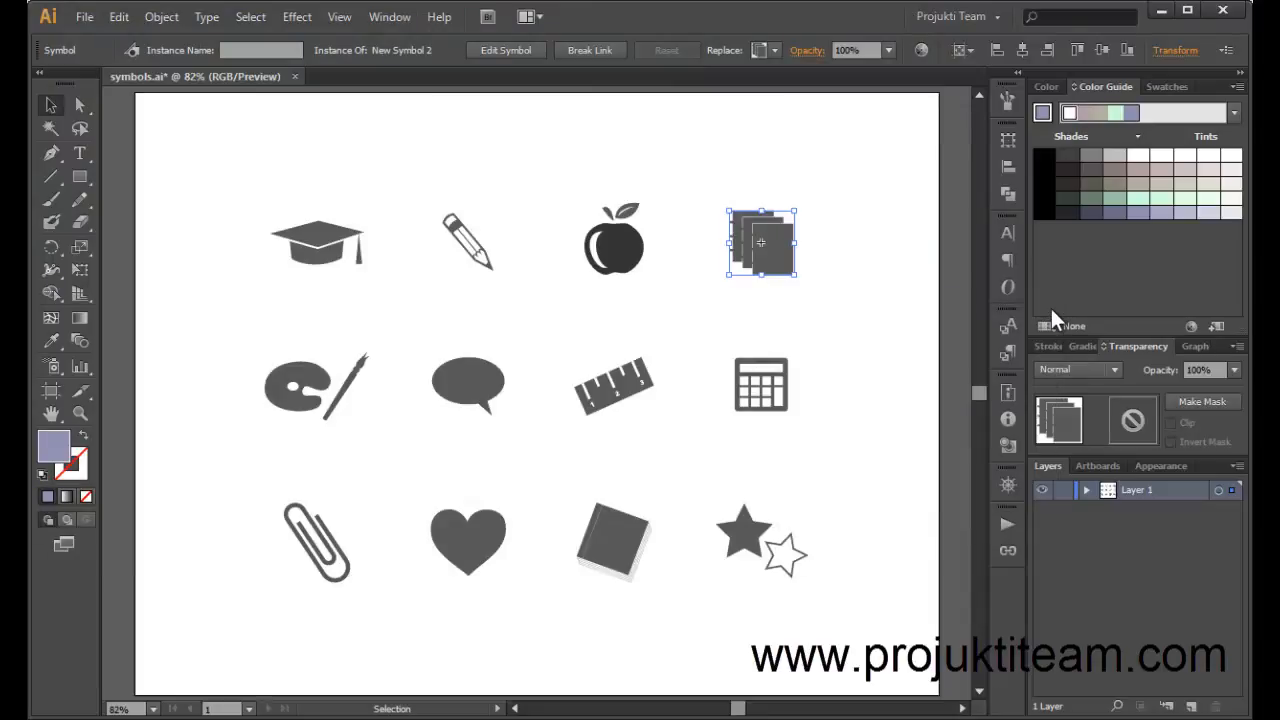
pyautogui.click(390, 17)
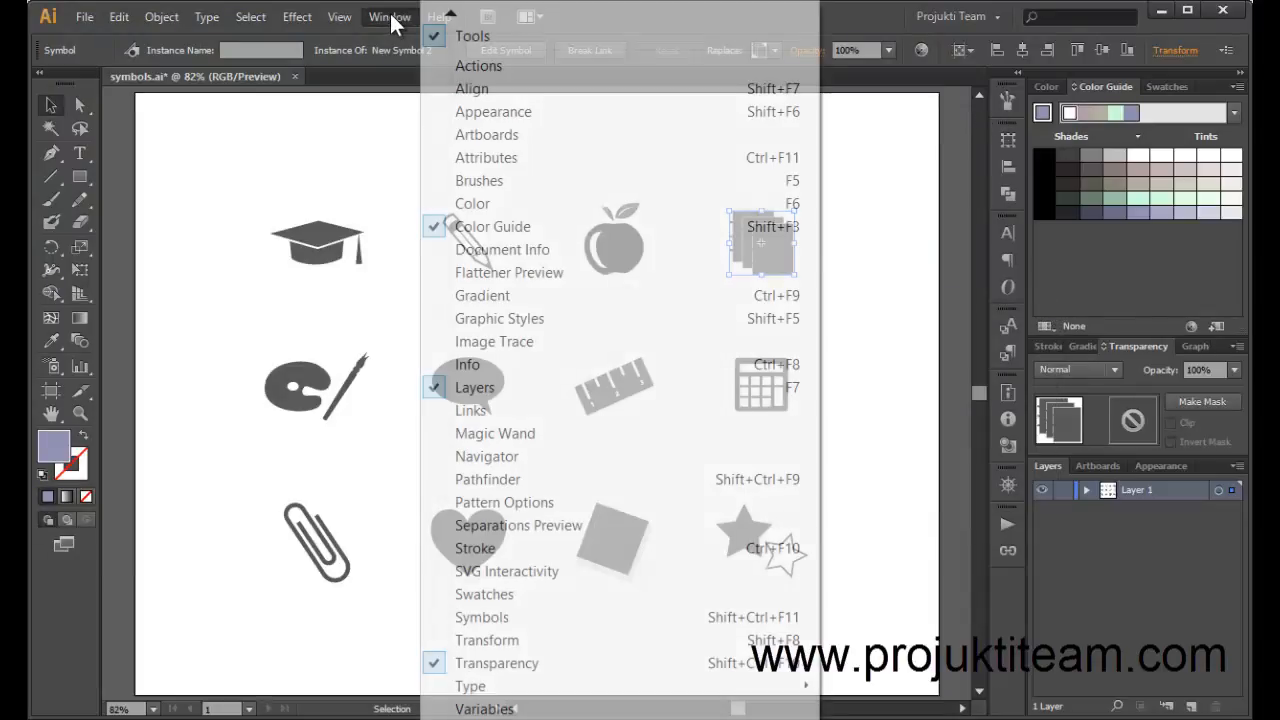
pyautogui.click(545, 622)
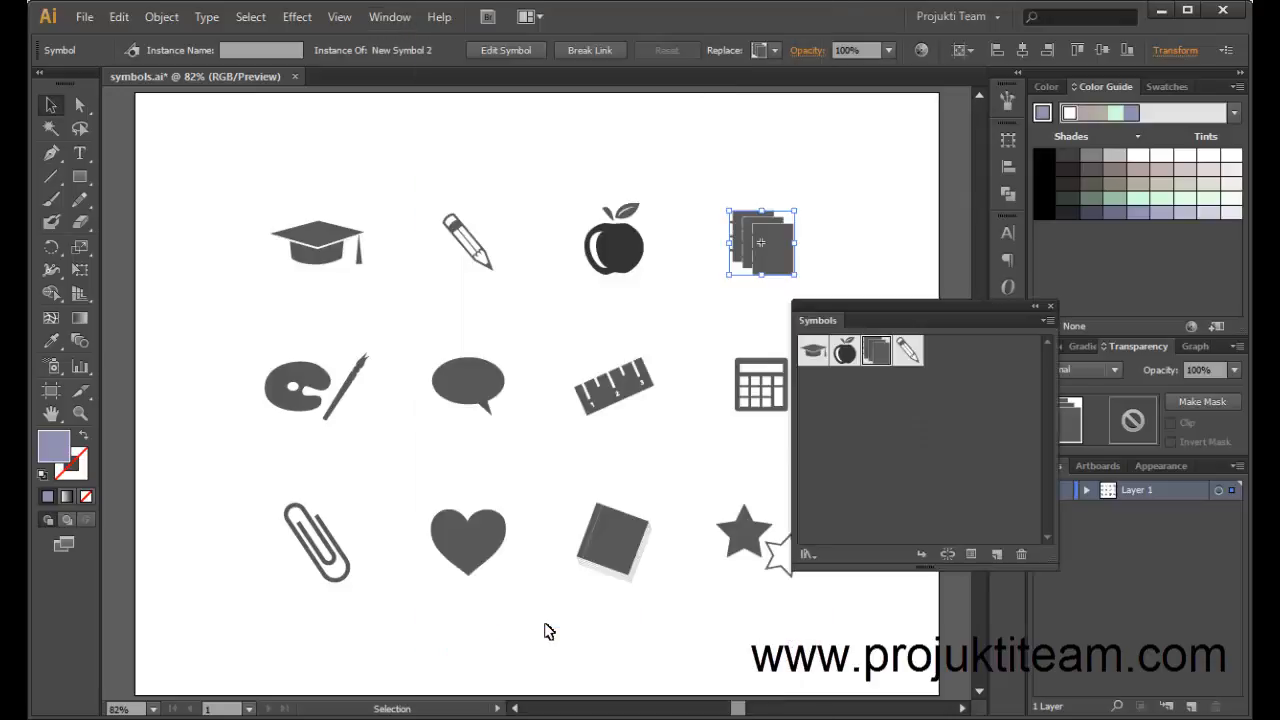
pyautogui.click(807, 554)
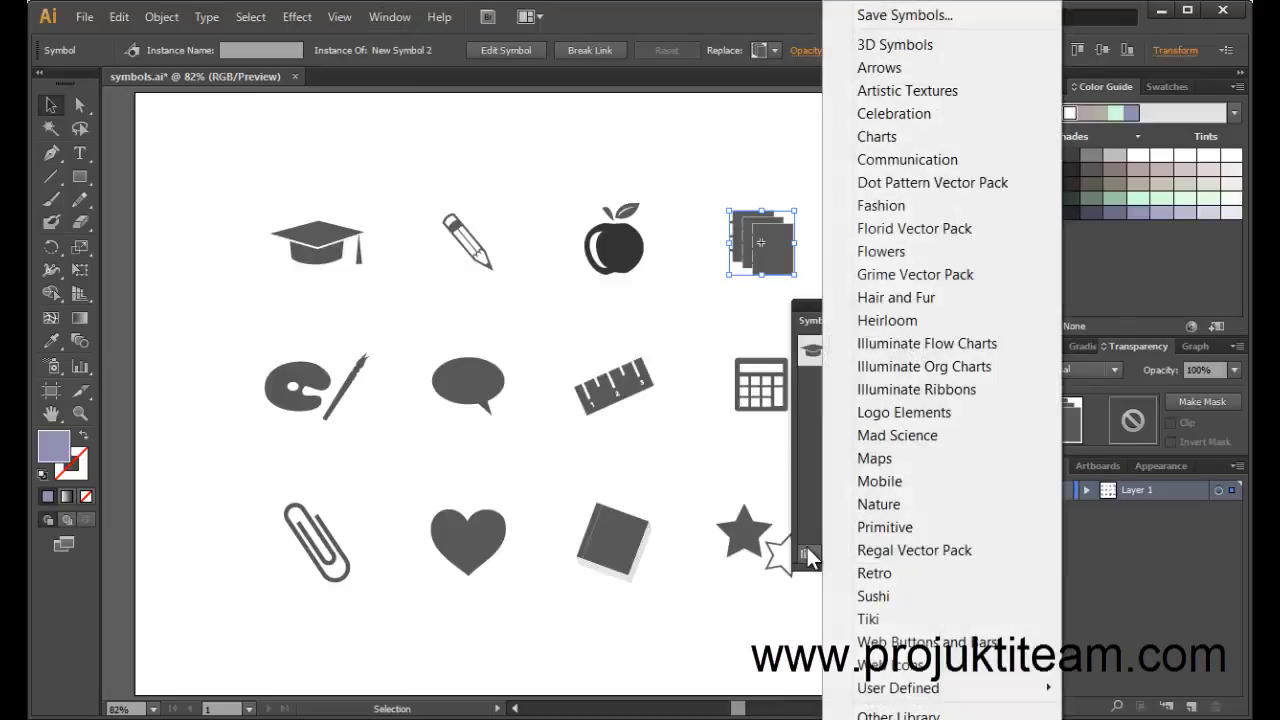
pyautogui.click(917, 274)
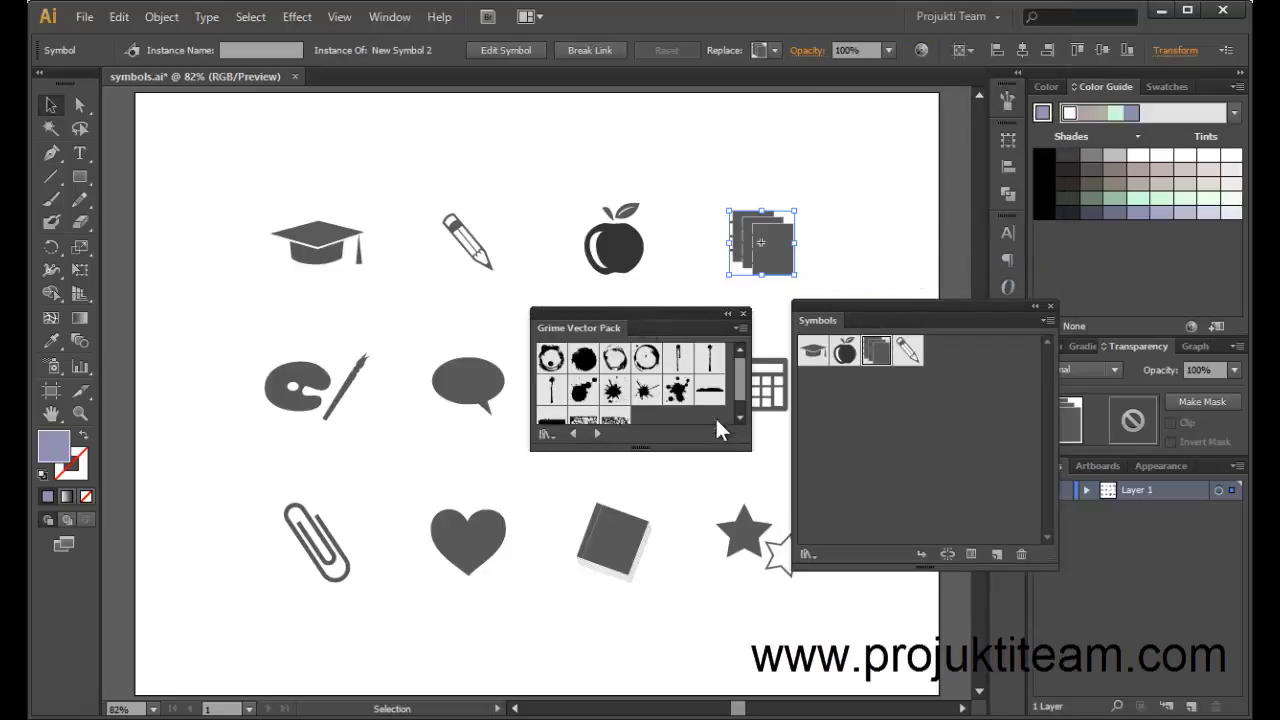
pyautogui.moveTo(751, 450); pyautogui.dragTo(801, 545)
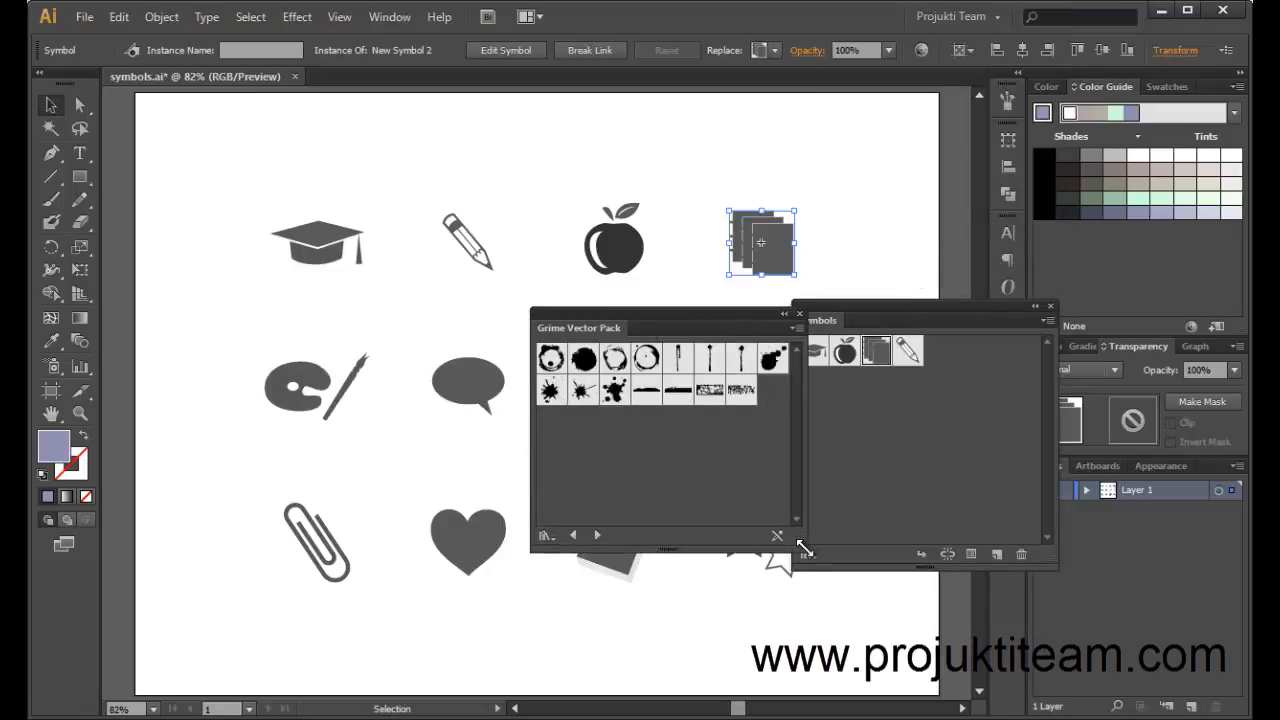
# Step: Load the Retro.ai preset library from file and place its Lips symbol above the pencil icon
pyautogui.click(545, 535)
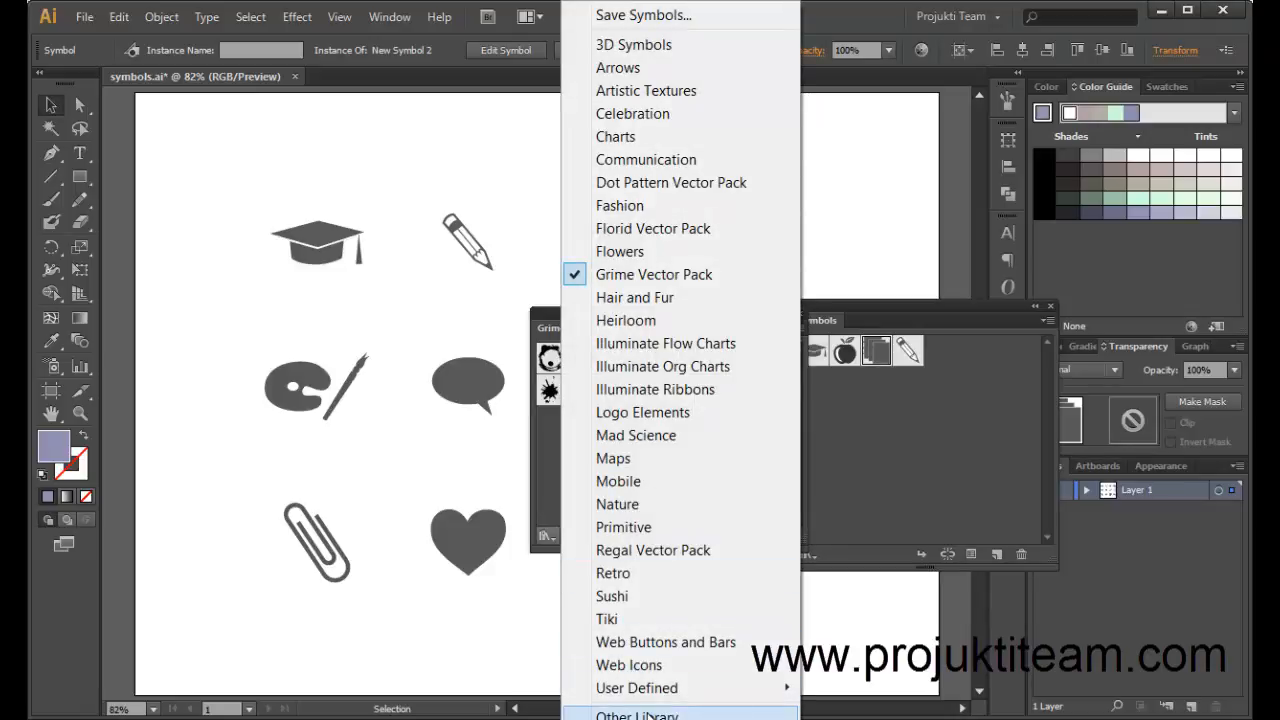
pyautogui.click(648, 716)
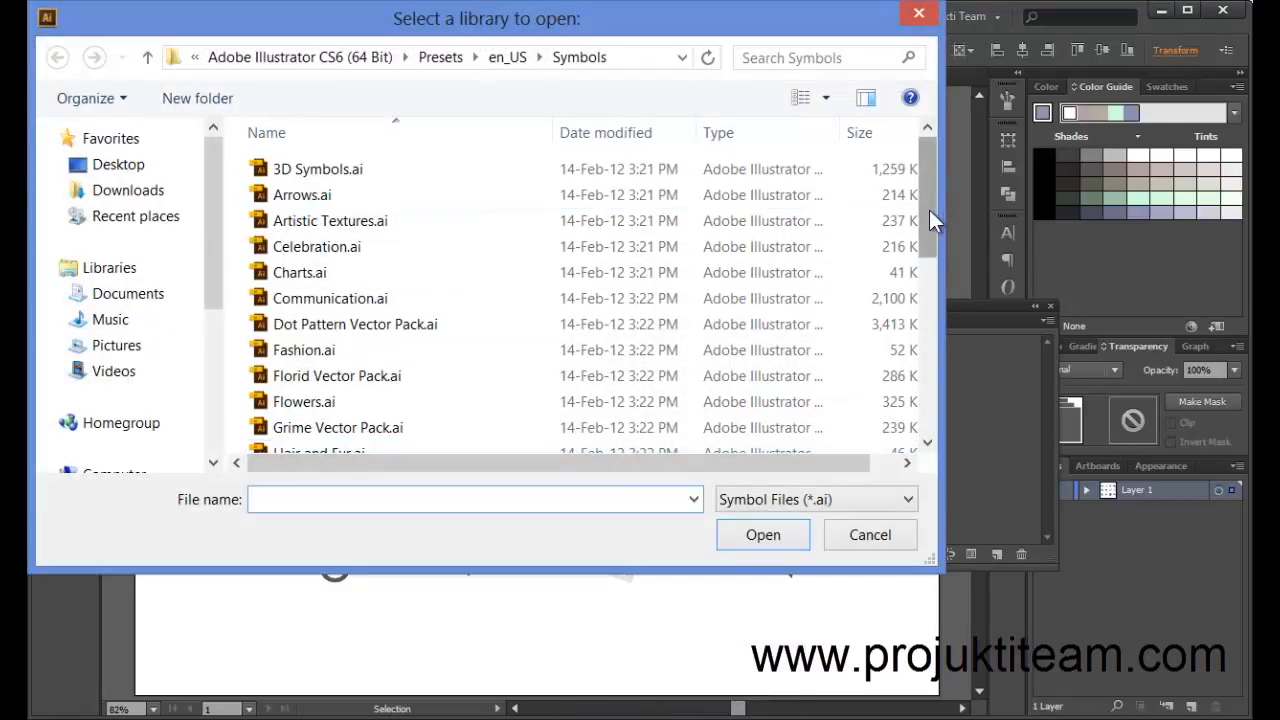
pyautogui.moveTo(929, 210)
pyautogui.mouseDown()
pyautogui.moveTo(921, 391)
pyautogui.moveTo(920, 203)
pyautogui.mouseUp()
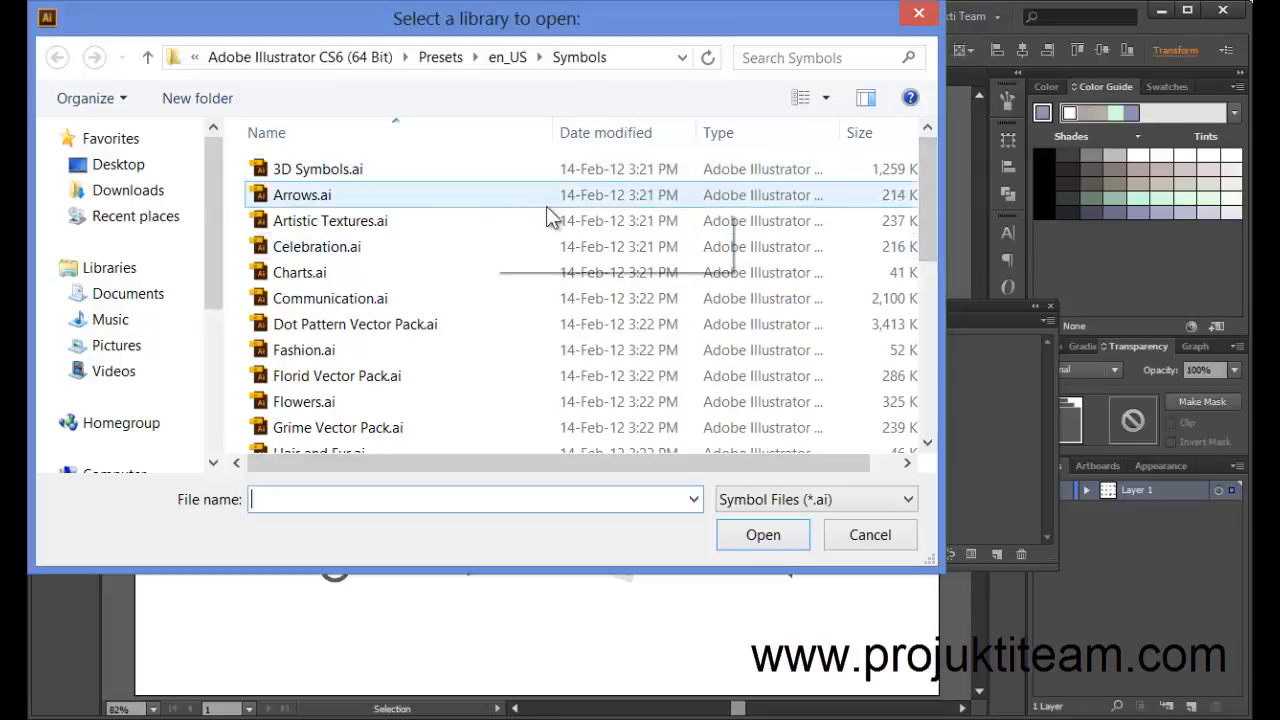
pyautogui.moveTo(926, 207); pyautogui.dragTo(919, 398)
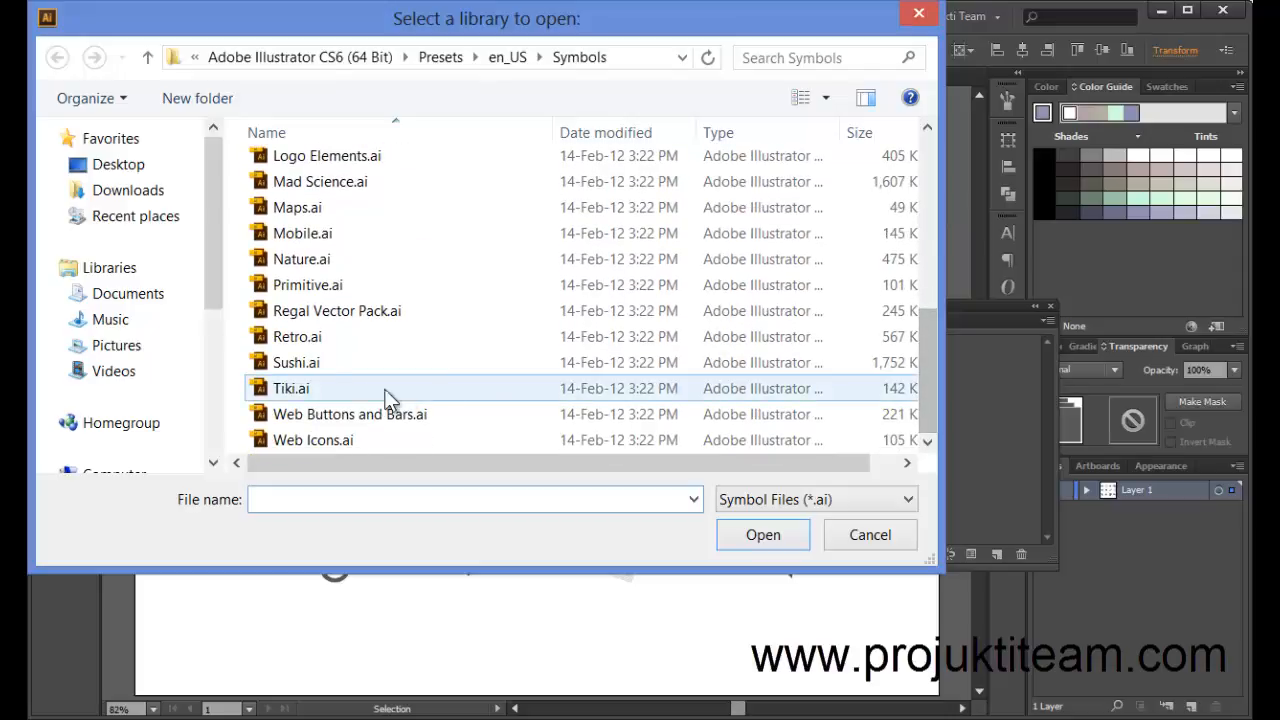
pyautogui.doubleClick(322, 334)
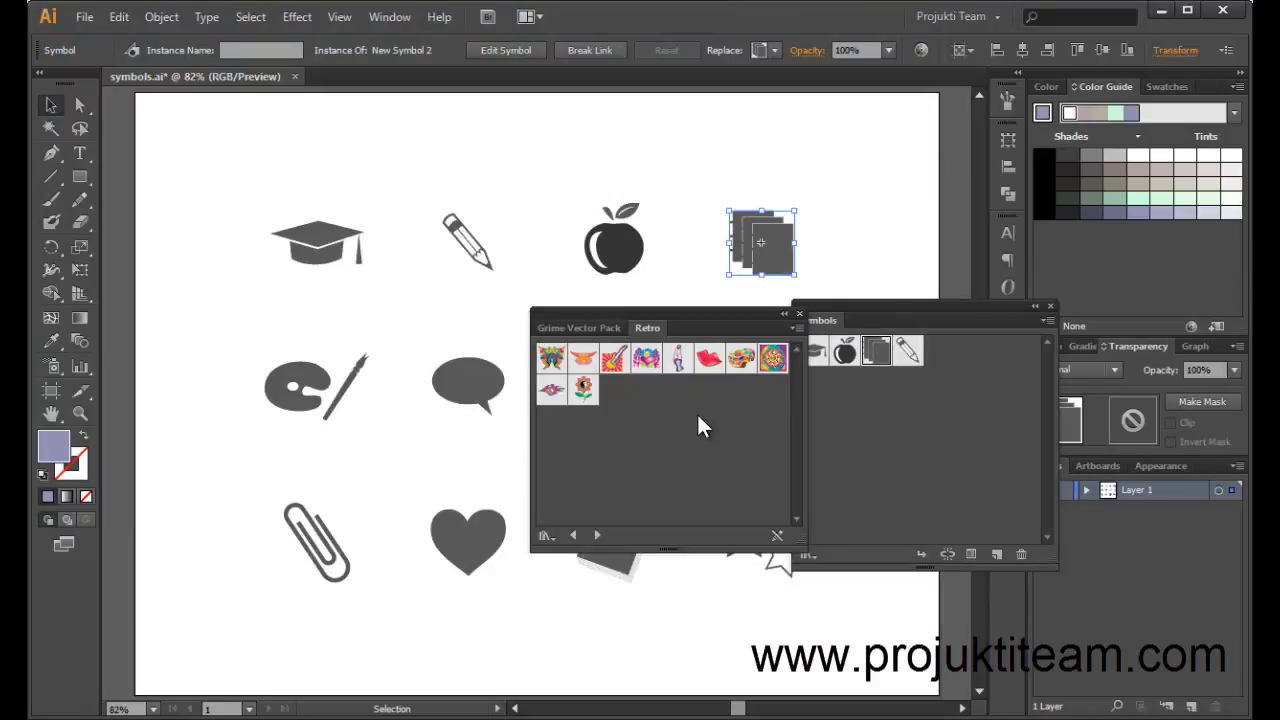
pyautogui.moveTo(709, 358); pyautogui.dragTo(461, 148)
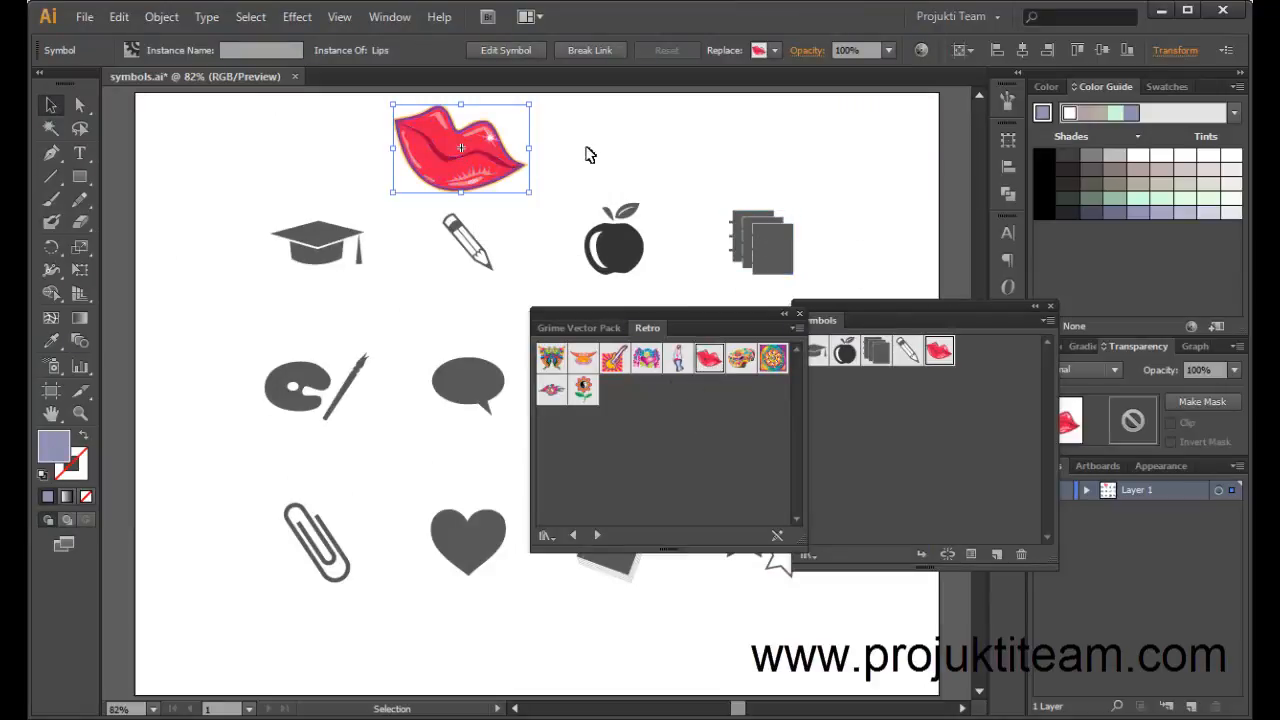
# Step: Create a new Web document with a single 960 x 560 px artboard
pyautogui.press('a')
pyautogui.hotkey('ctrl', 'n')
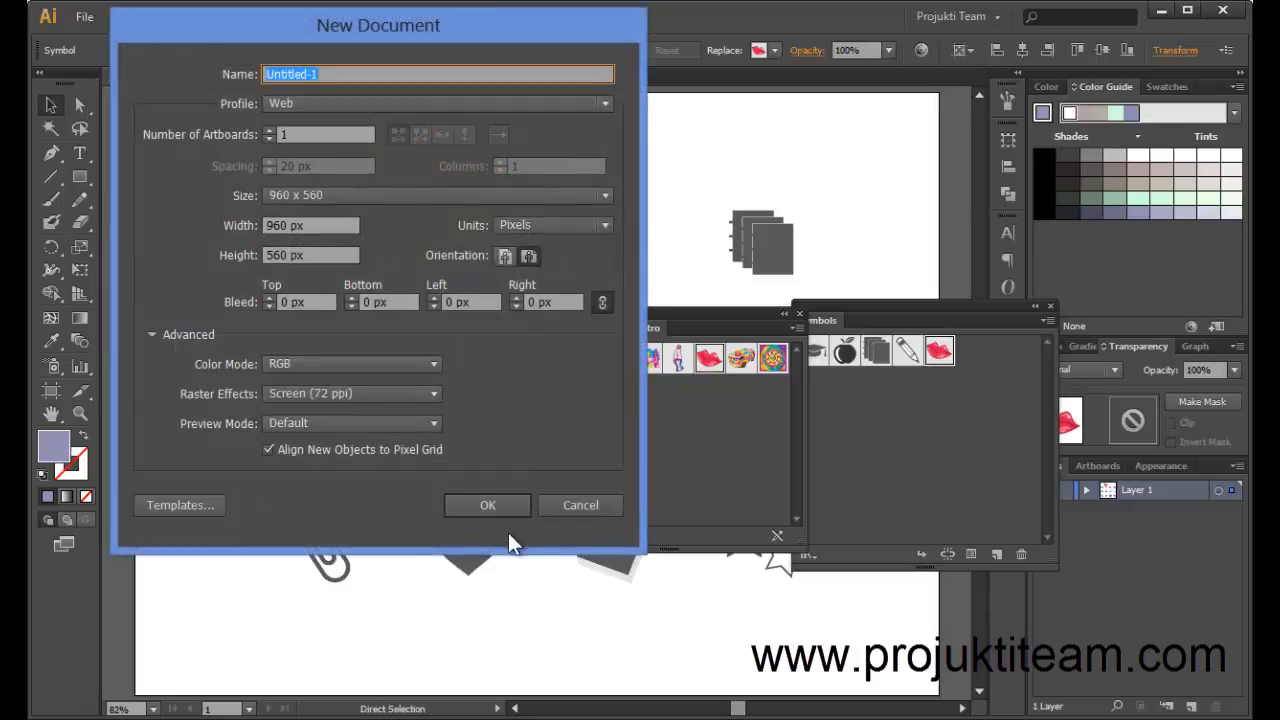
pyautogui.click(500, 505)
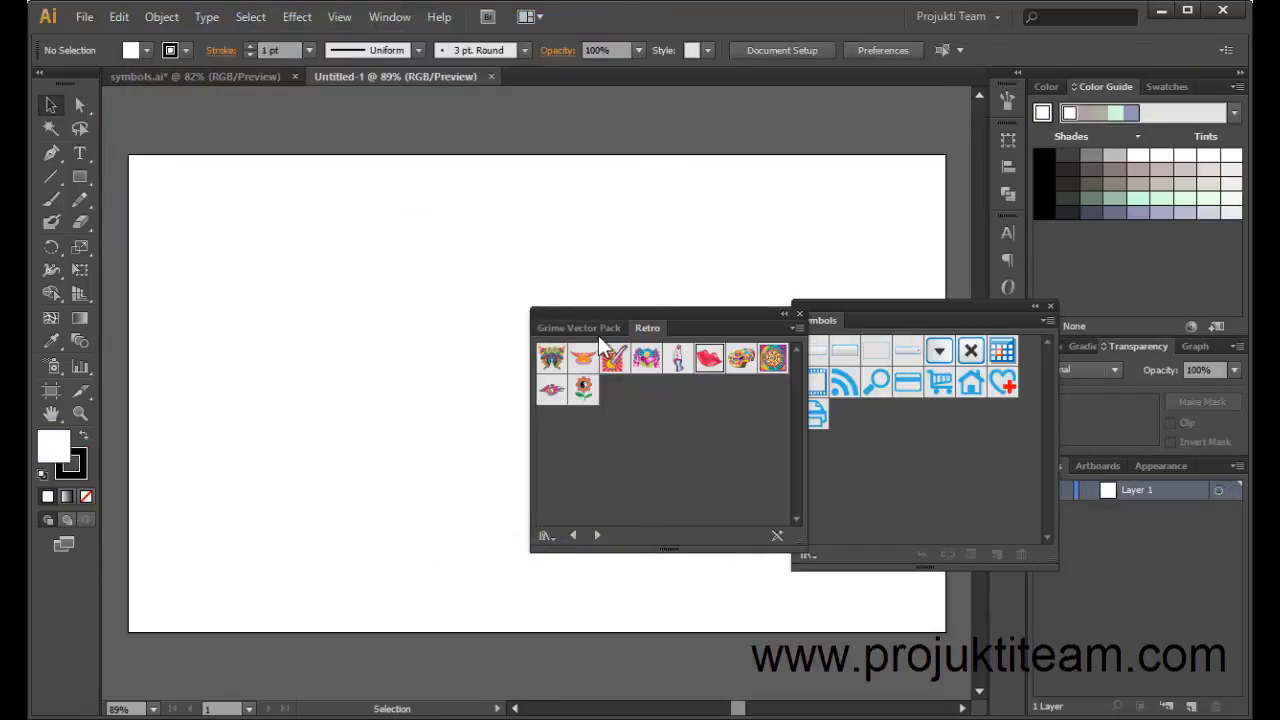
# Step: Close the Retro library and the Symbols panel, and move the Grime Vector Pack panel over the artboard's right edge
pyautogui.rightClick(654, 327)
pyautogui.click(703, 341)
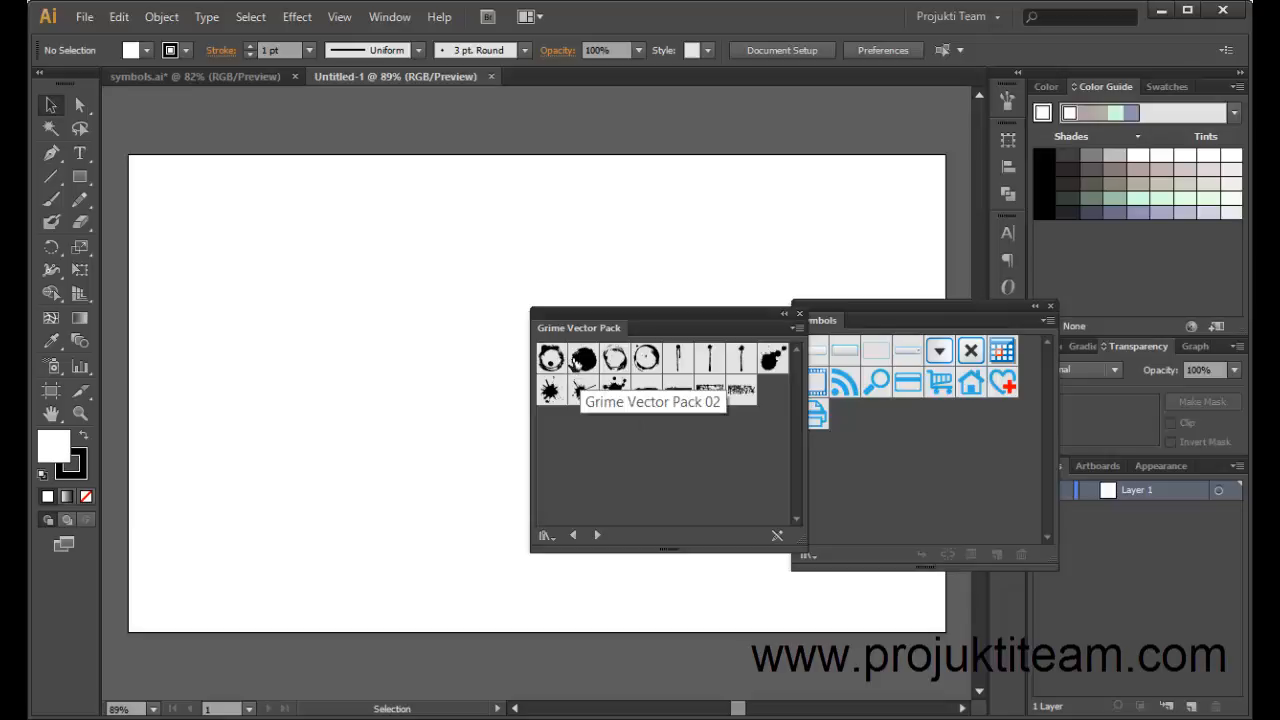
pyautogui.click(1050, 305)
pyautogui.moveTo(692, 316); pyautogui.dragTo(943, 291)
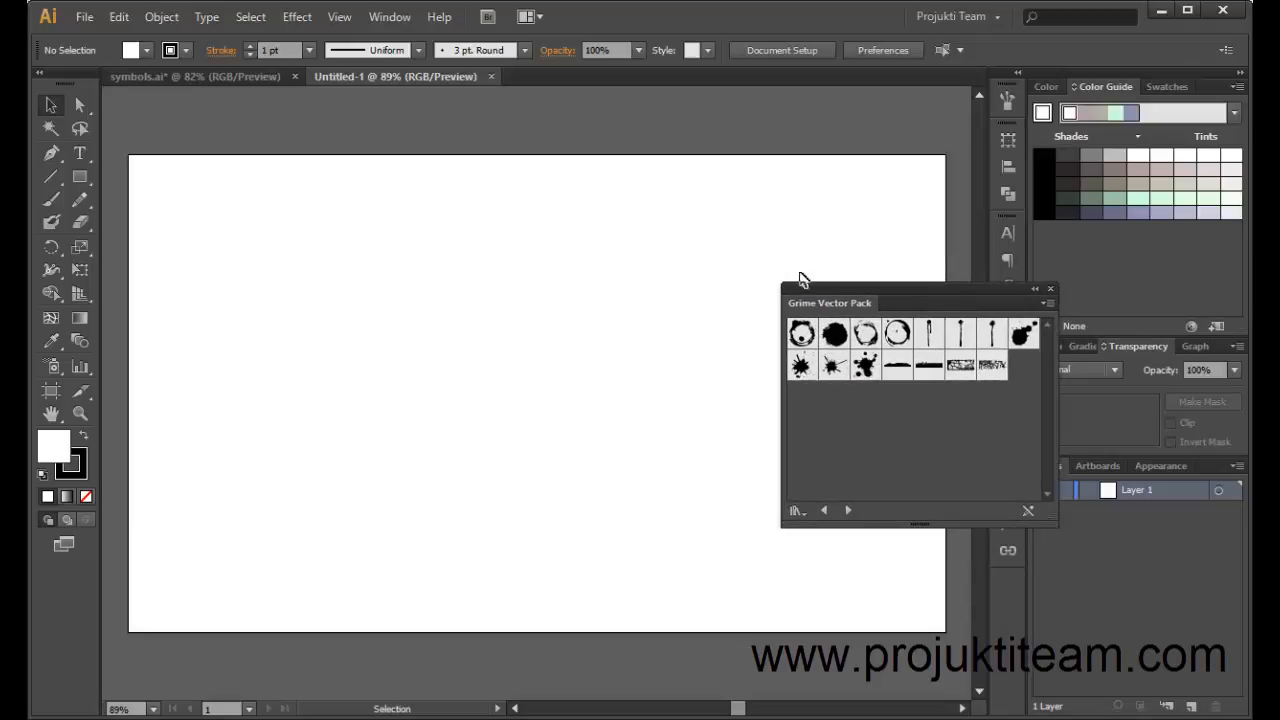
# Step: Place the Grime Vector Pack 02 symbol left of the artboard's centre and enlarge it proportionally from its centre by about a quarter
pyautogui.click(796, 512)
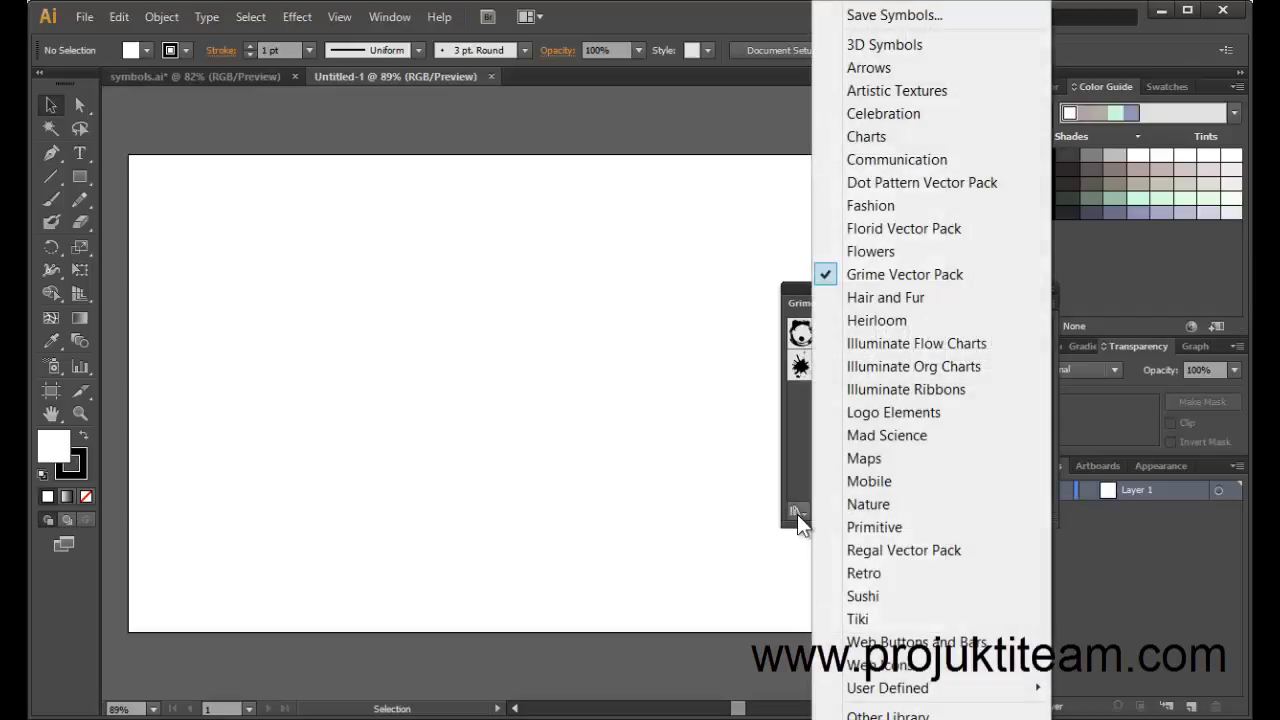
pyautogui.click(795, 405)
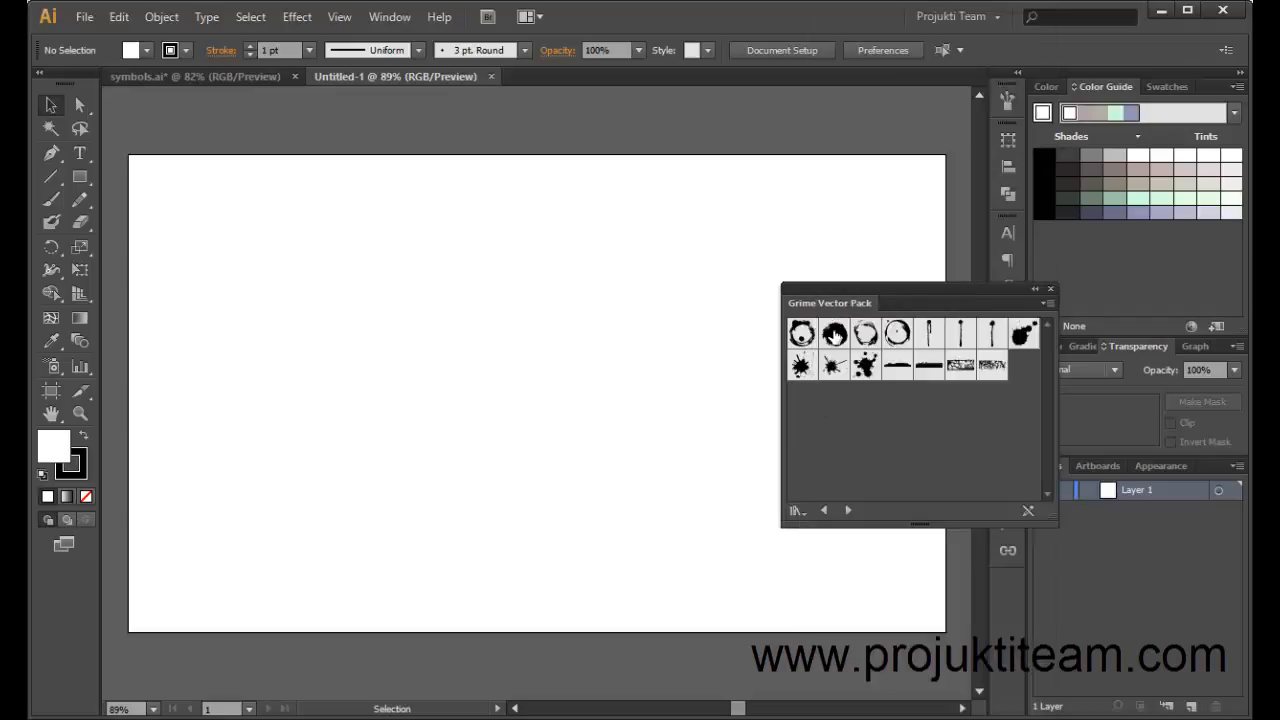
pyautogui.moveTo(834, 334); pyautogui.dragTo(443, 326)
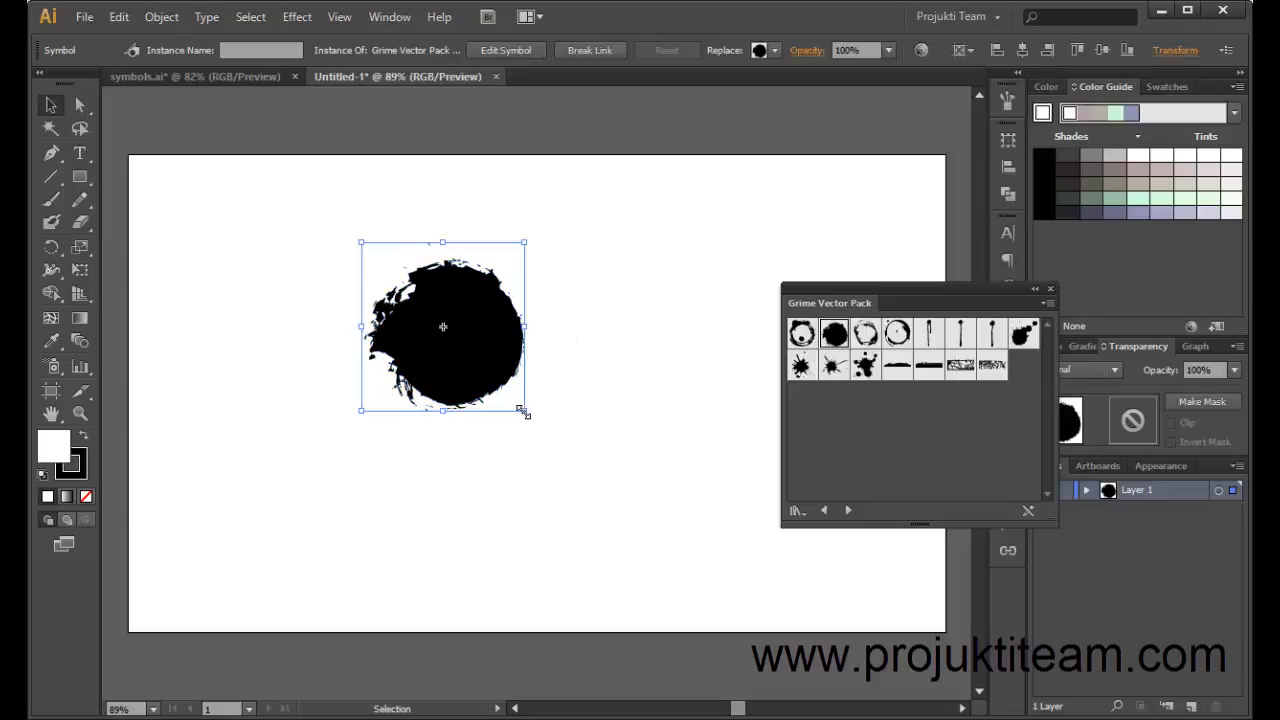
pyautogui.moveTo(521, 411); pyautogui.dragTo(561, 438)
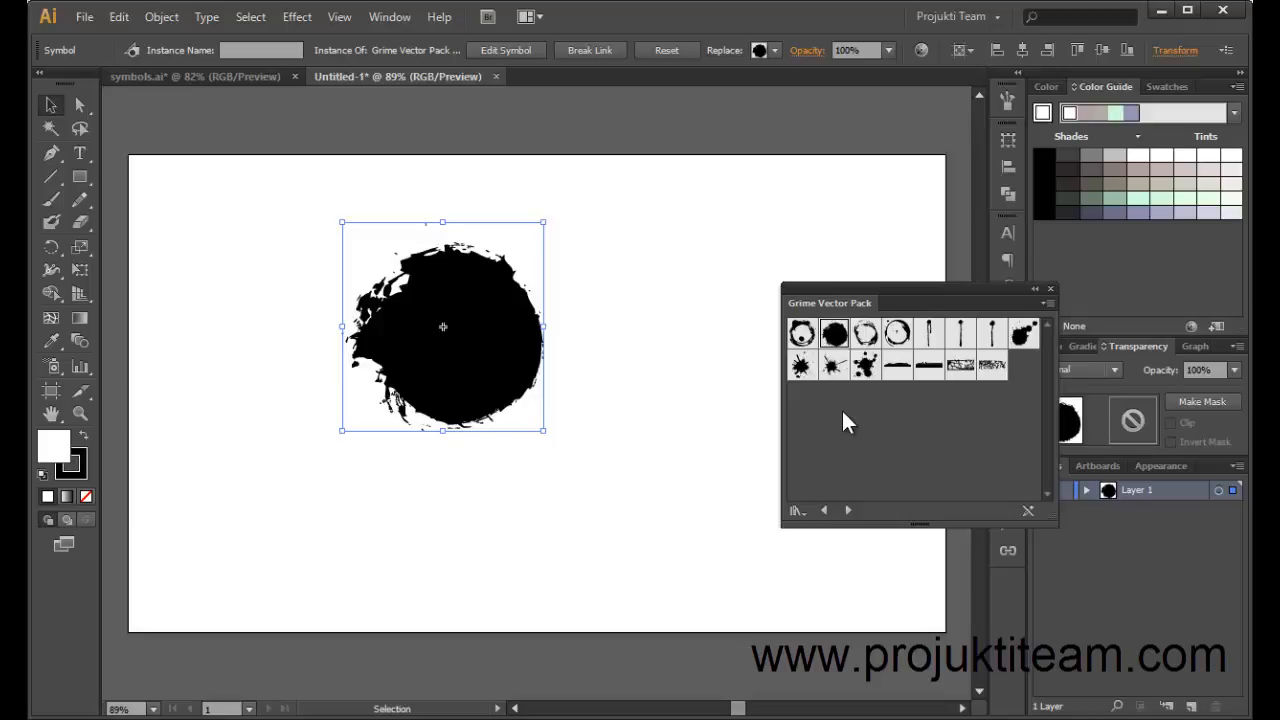
# Step: Reopen the Symbols panel, break the black blot's link to its symbol and deselect the artwork
pyautogui.click(395, 17)
pyautogui.click(531, 617)
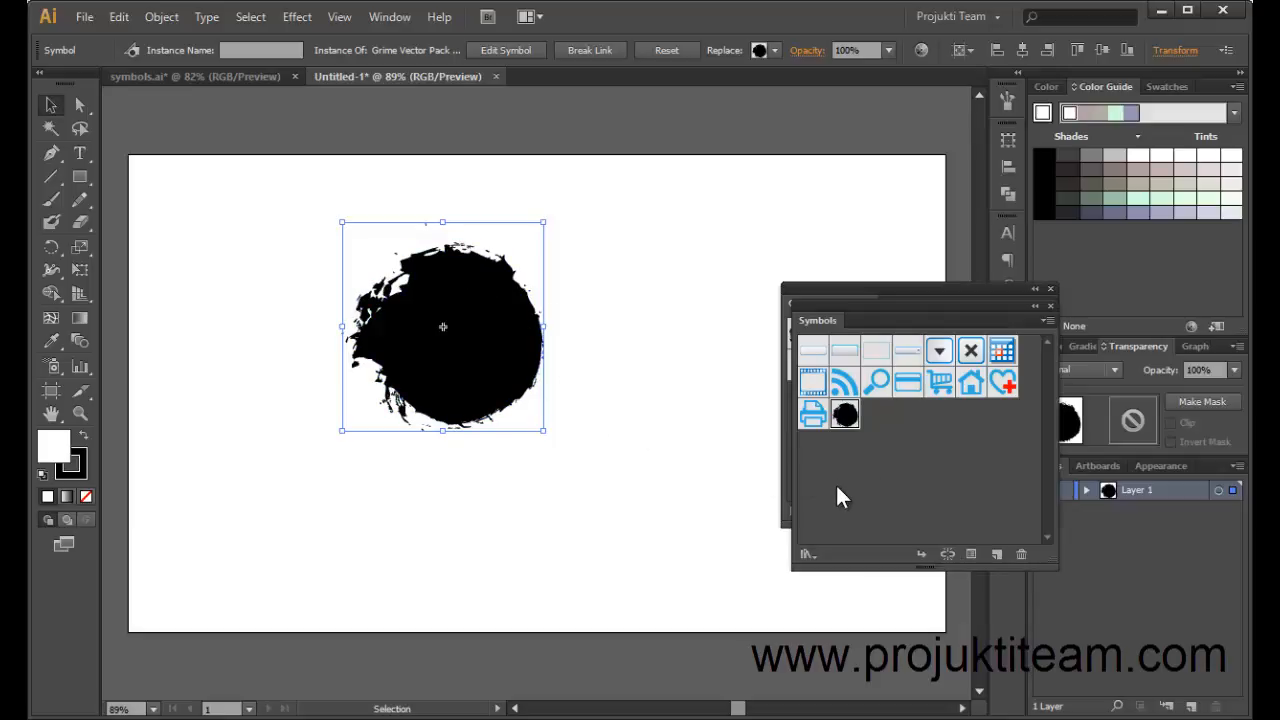
pyautogui.click(922, 554)
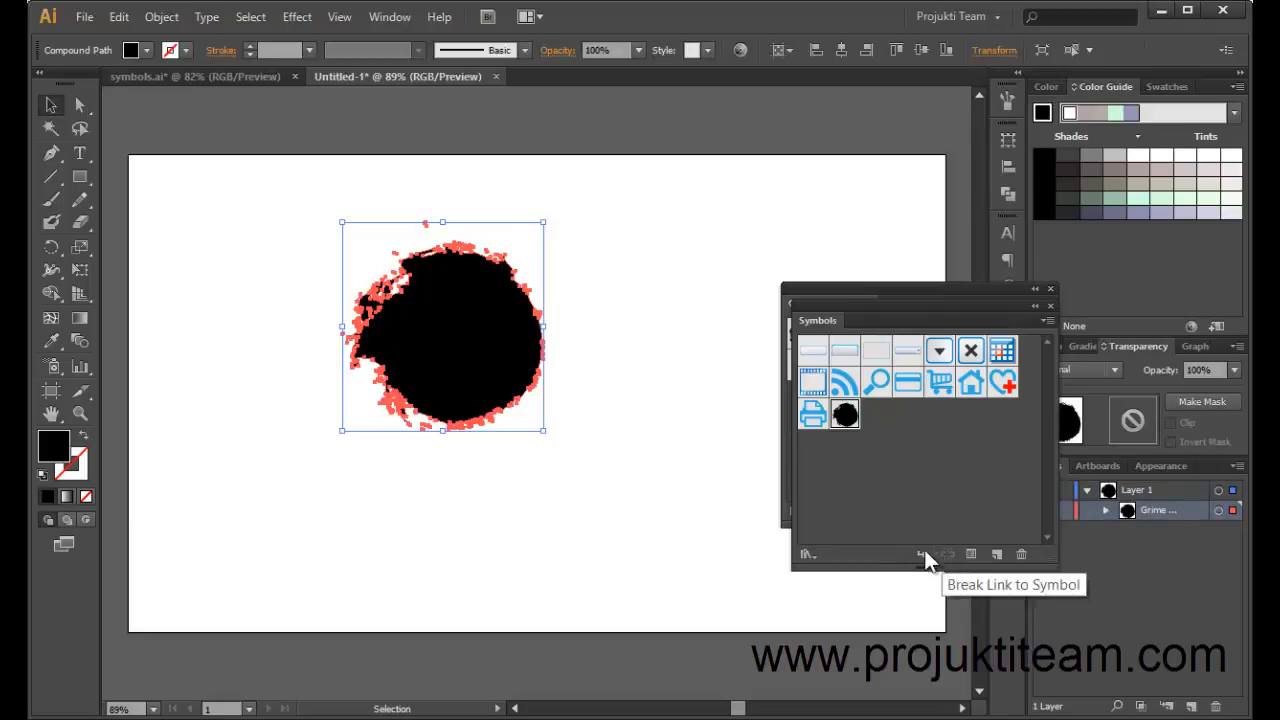
pyautogui.click(613, 321)
# Step: Add a letter P as text beside the black blot and enlarge it to 96 pt
pyautogui.click(79, 159)
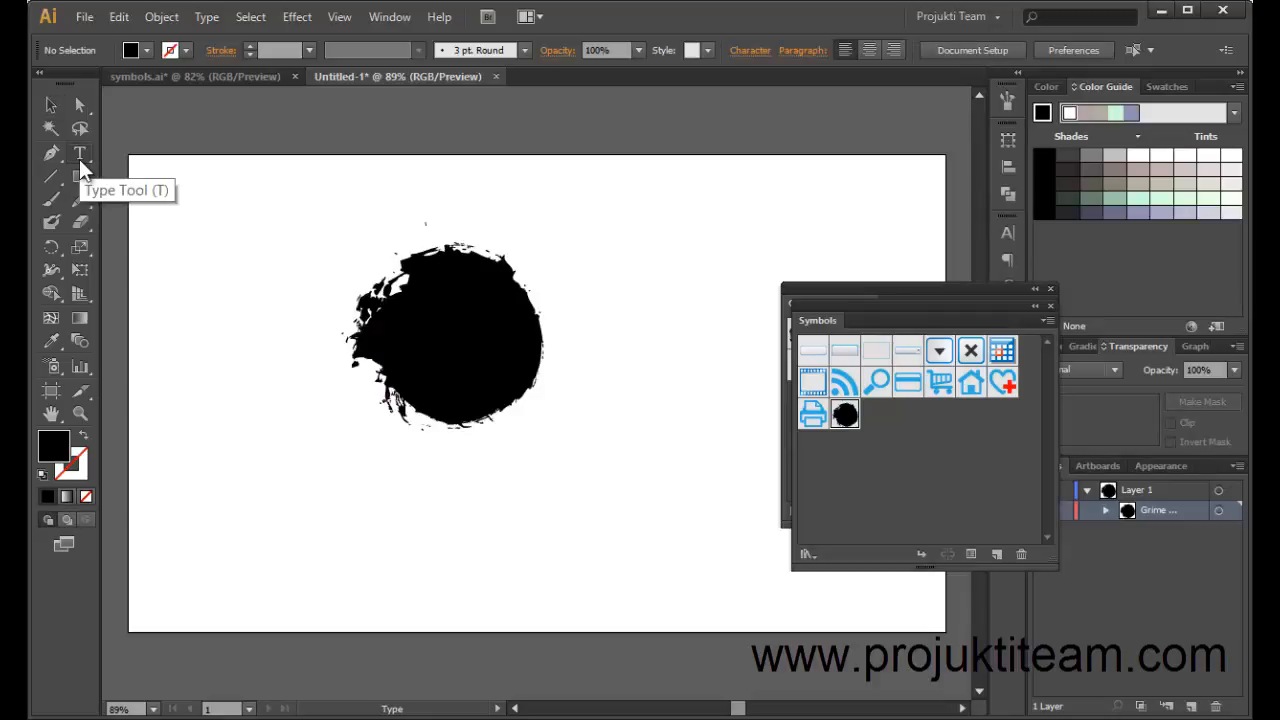
pyautogui.click(631, 305)
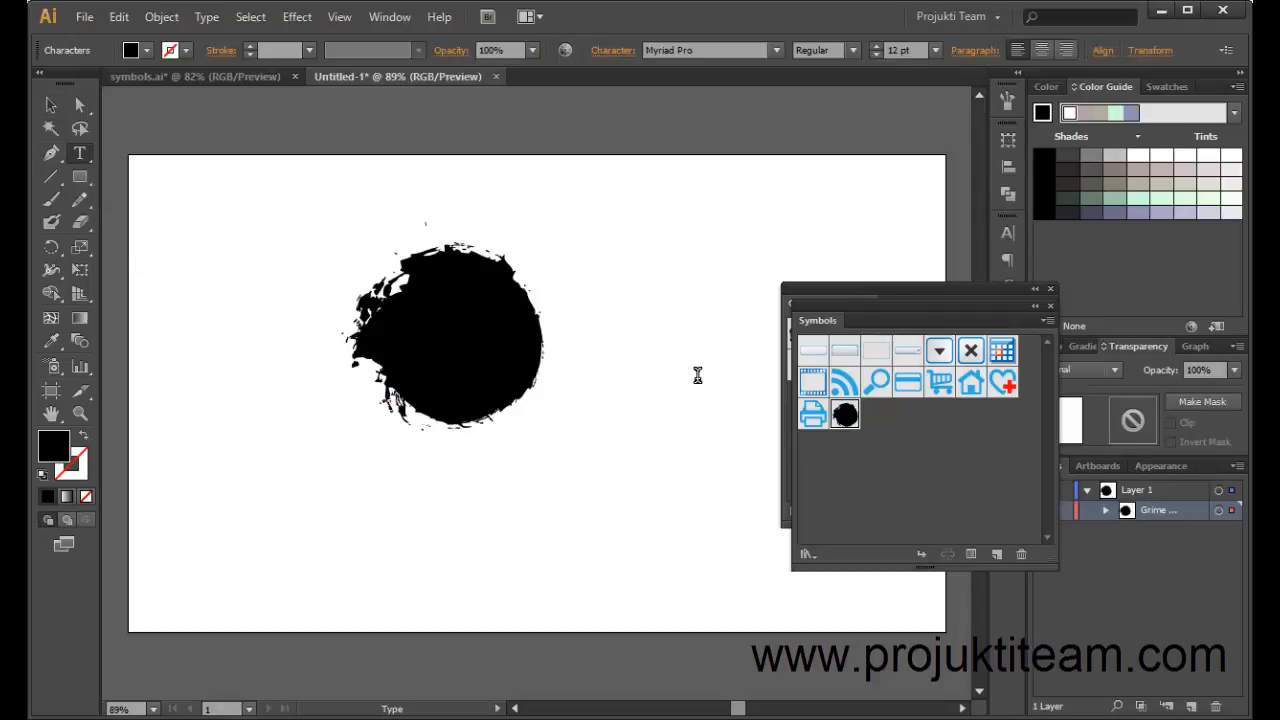
pyautogui.write('P')
pyautogui.hotkey('ctrl', 'a')
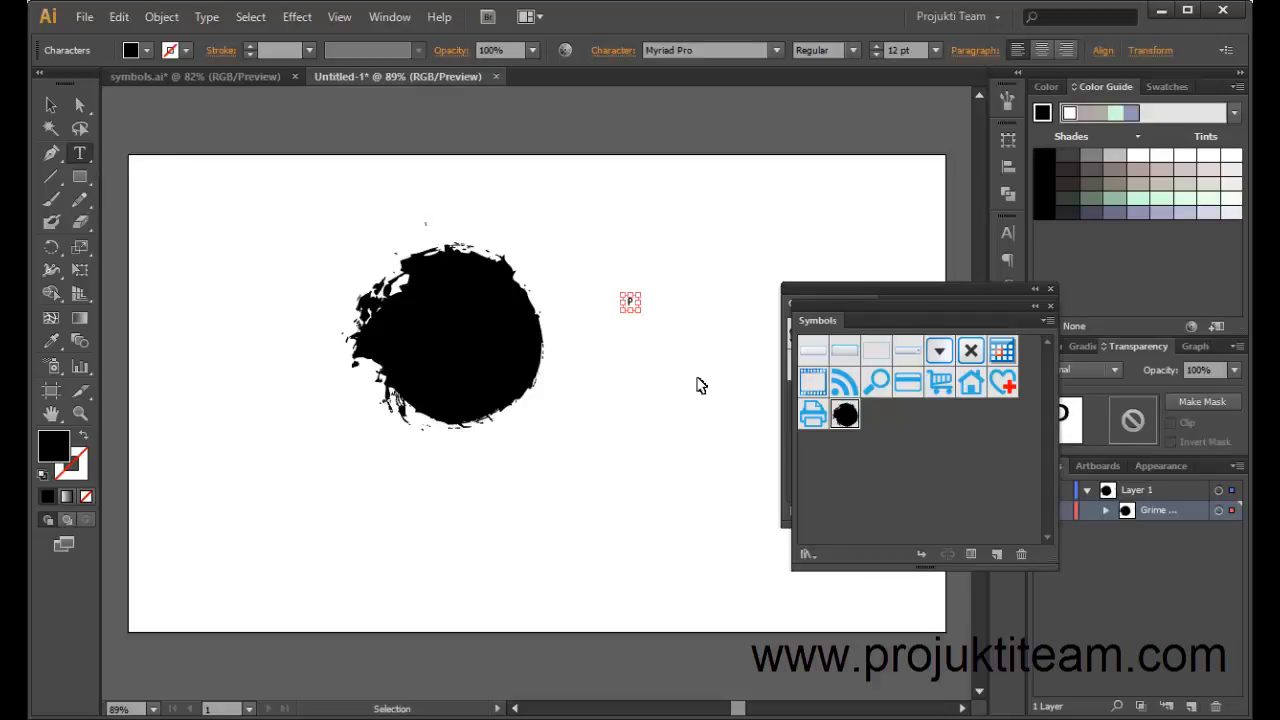
pyautogui.hotkey('ctrl', 'shift', '.')
pyautogui.hotkey('ctrl', 'shift', '.')
pyautogui.hotkey('ctrl', 'shift', '.')
pyautogui.hotkey('ctrl', 'shift', '.')
pyautogui.hotkey('ctrl', 'shift', '.')
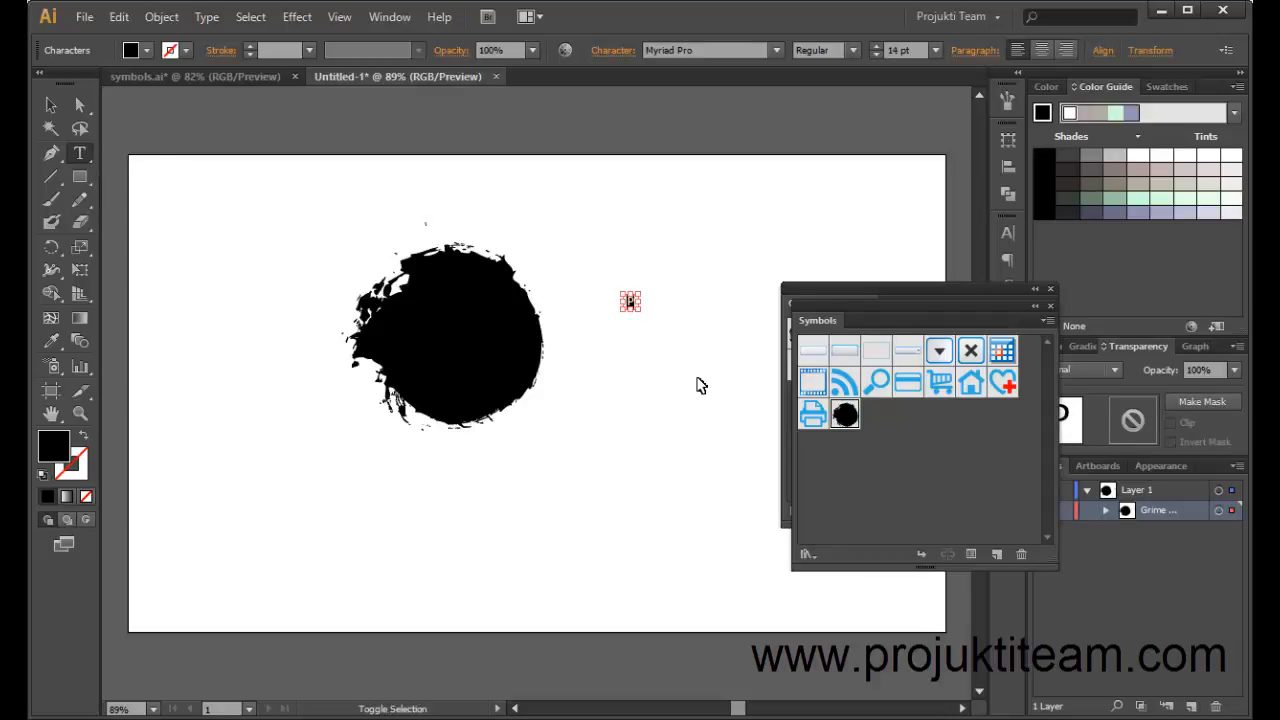
pyautogui.hotkey('ctrl', 'shift', '.')
pyautogui.hotkey('ctrl', 'shift', '.')
pyautogui.hotkey('ctrl', 'shift', '.')
pyautogui.hotkey('ctrl', 'shift', '.')
pyautogui.hotkey('ctrl', 'shift', '.')
pyautogui.hotkey('ctrl', 'shift', '.')
pyautogui.hotkey('ctrl', 'shift', '.')
pyautogui.hotkey('ctrl', 'shift', '.')
pyautogui.hotkey('ctrl', 'shift', '.')
pyautogui.hotkey('ctrl', 'shift', '.')
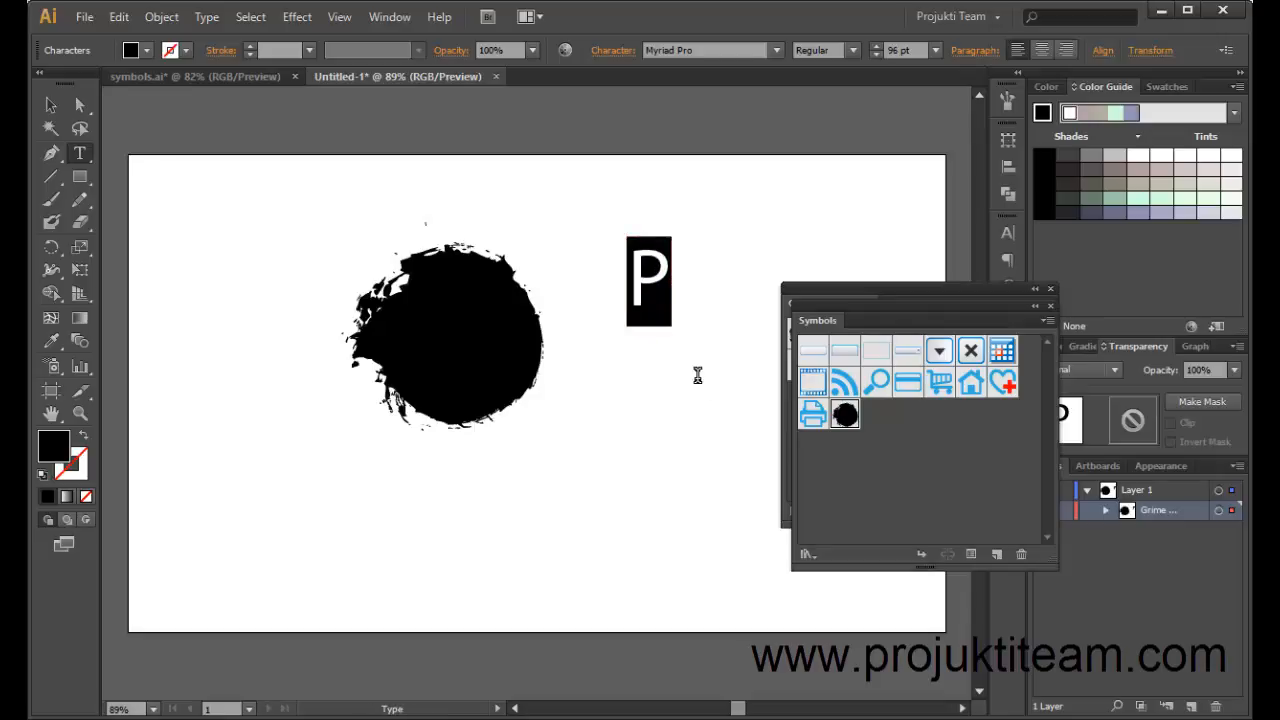
# Step: Fill the letter P with white and set its font to Niagara Engraved
pyautogui.click(146, 50)
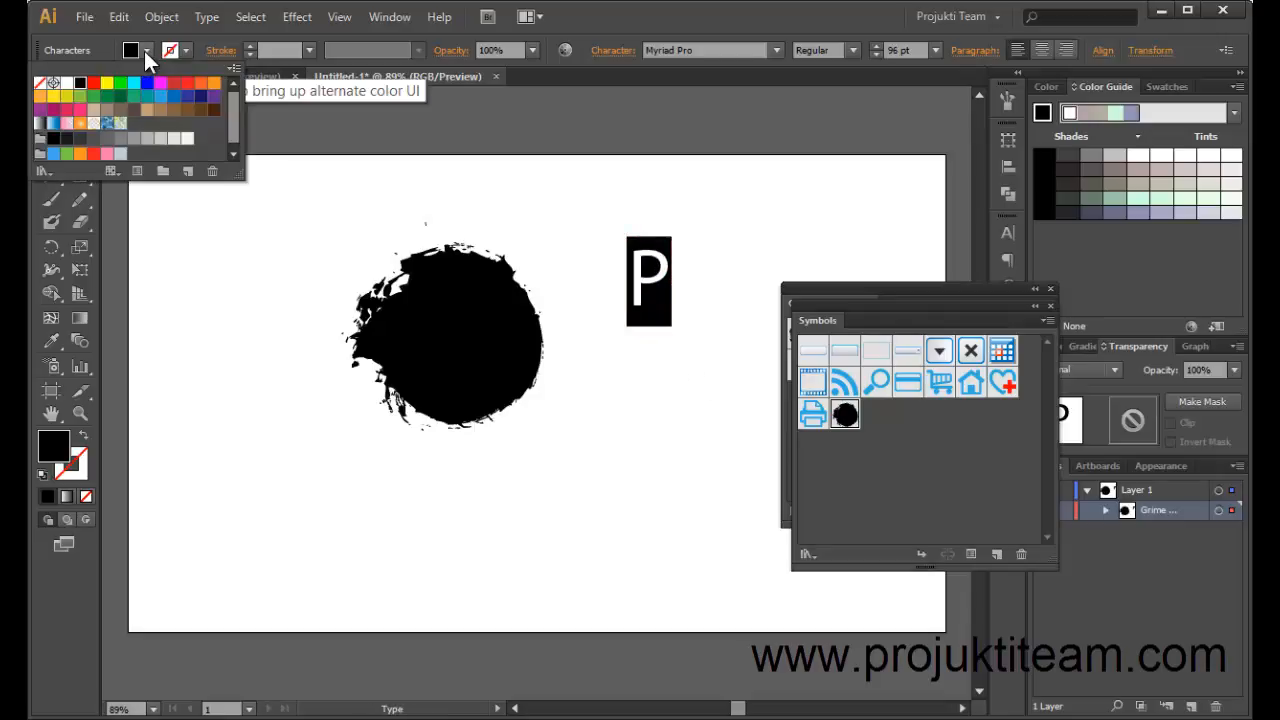
pyautogui.click(67, 84)
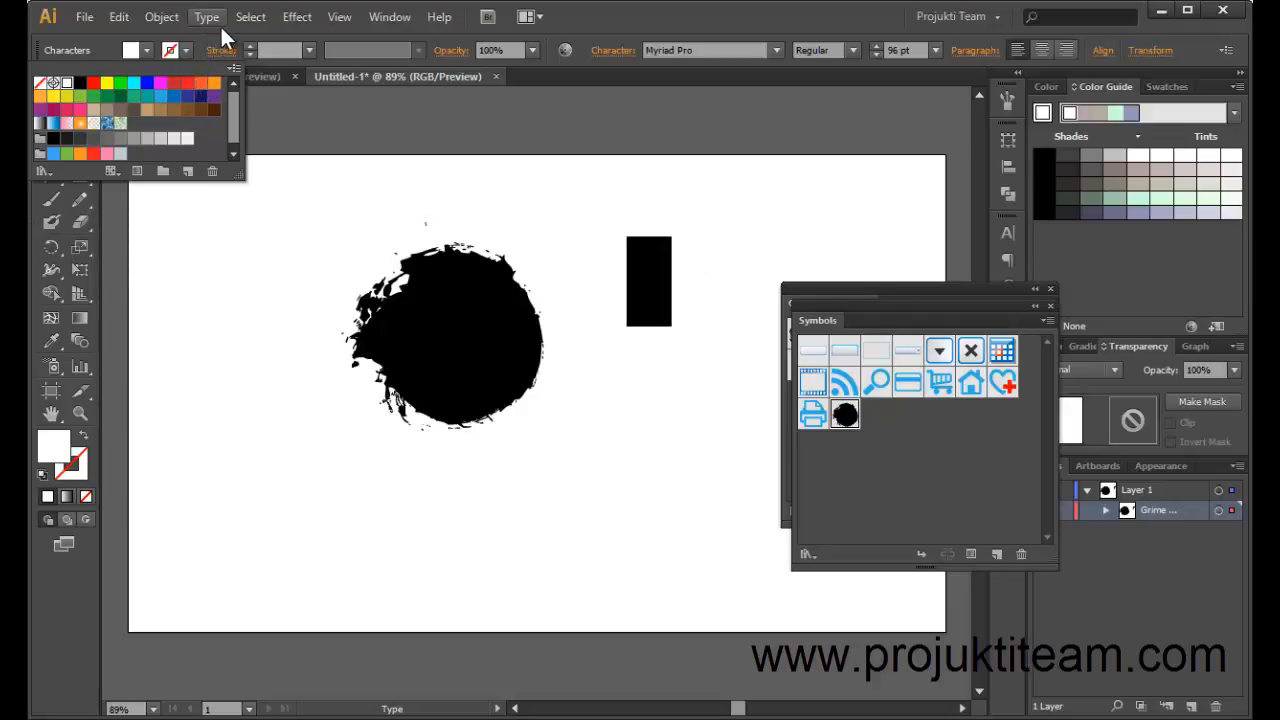
pyautogui.click(238, 28)
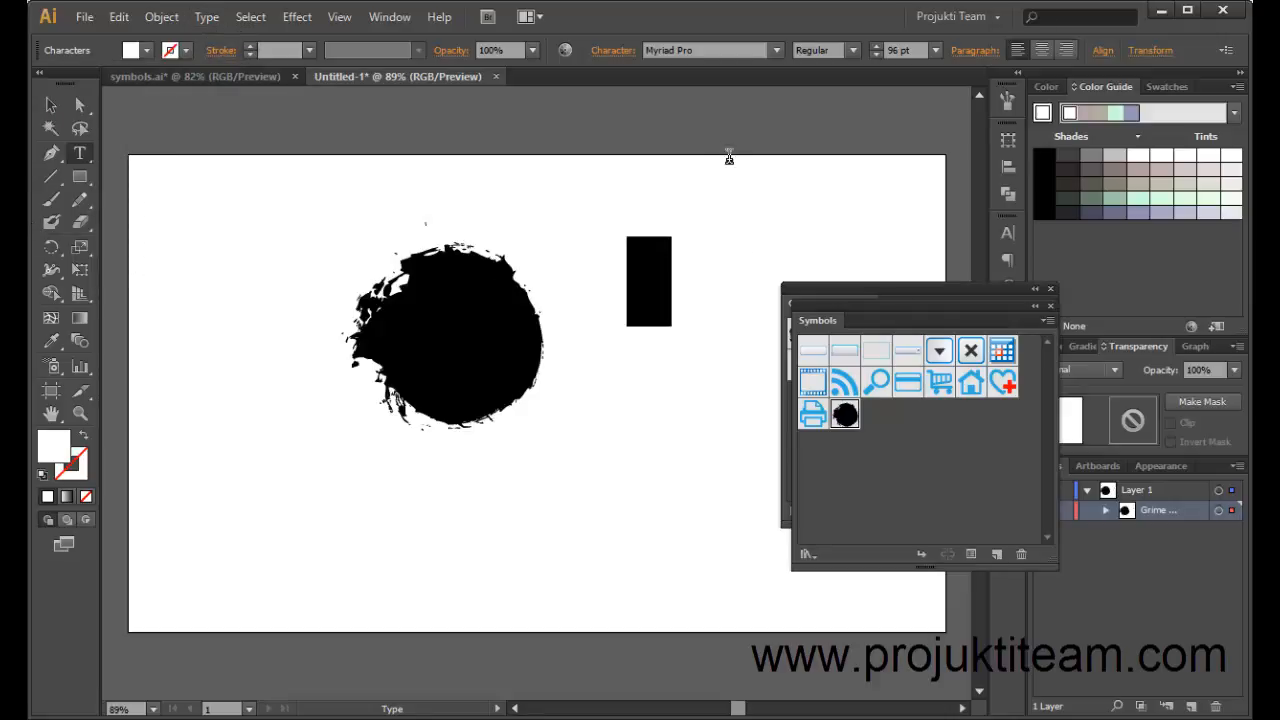
pyautogui.click(775, 50)
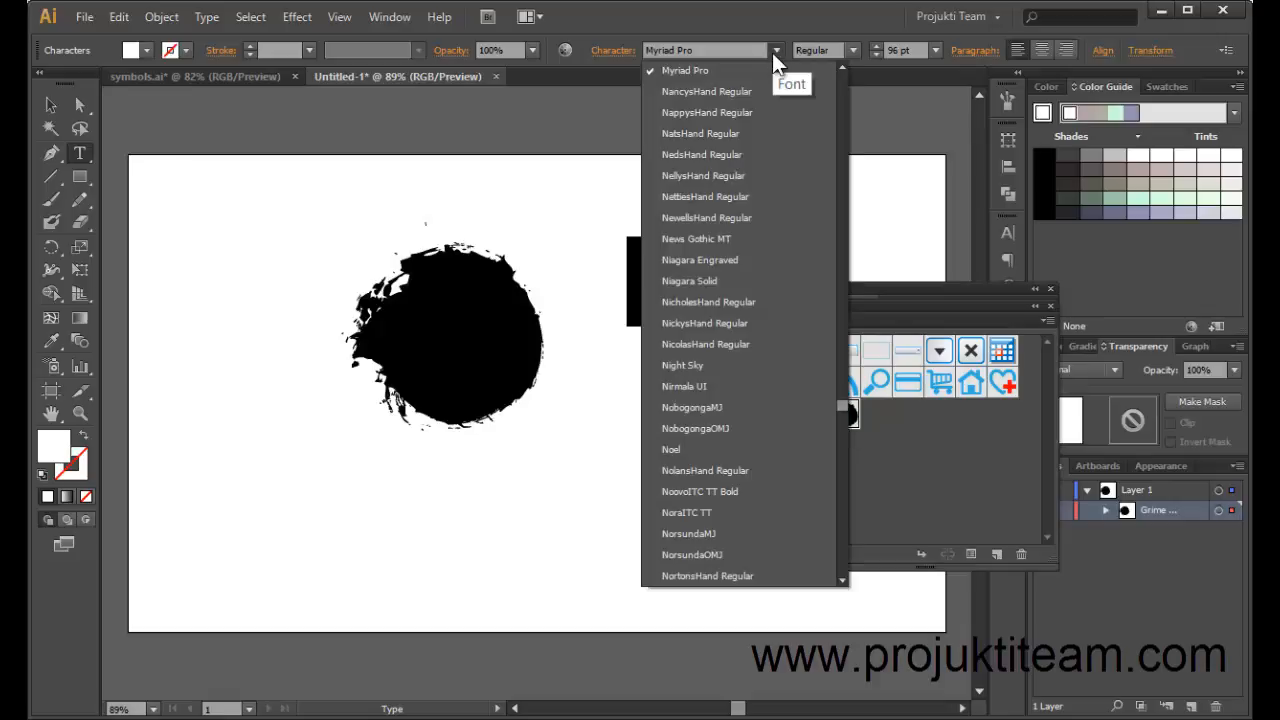
pyautogui.click(727, 259)
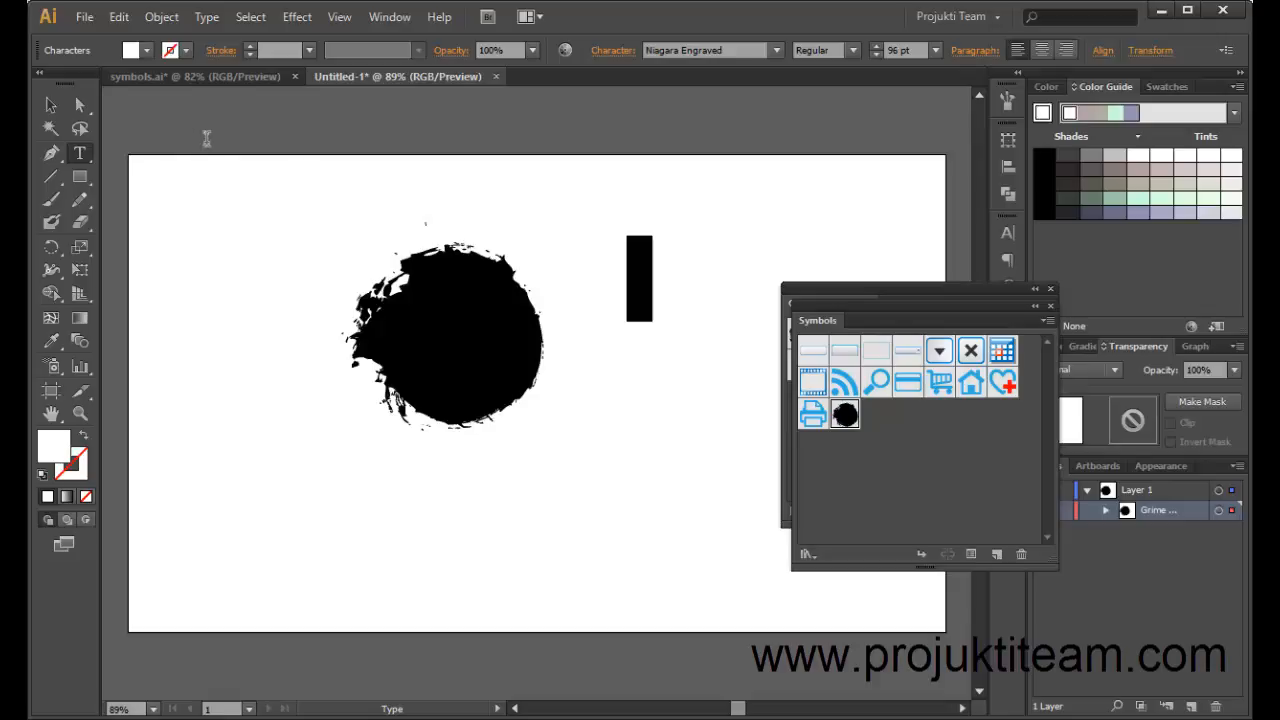
# Step: Move the letter P onto the middle of the black blot, convert it to outlines and deselect it
pyautogui.press('Escape')
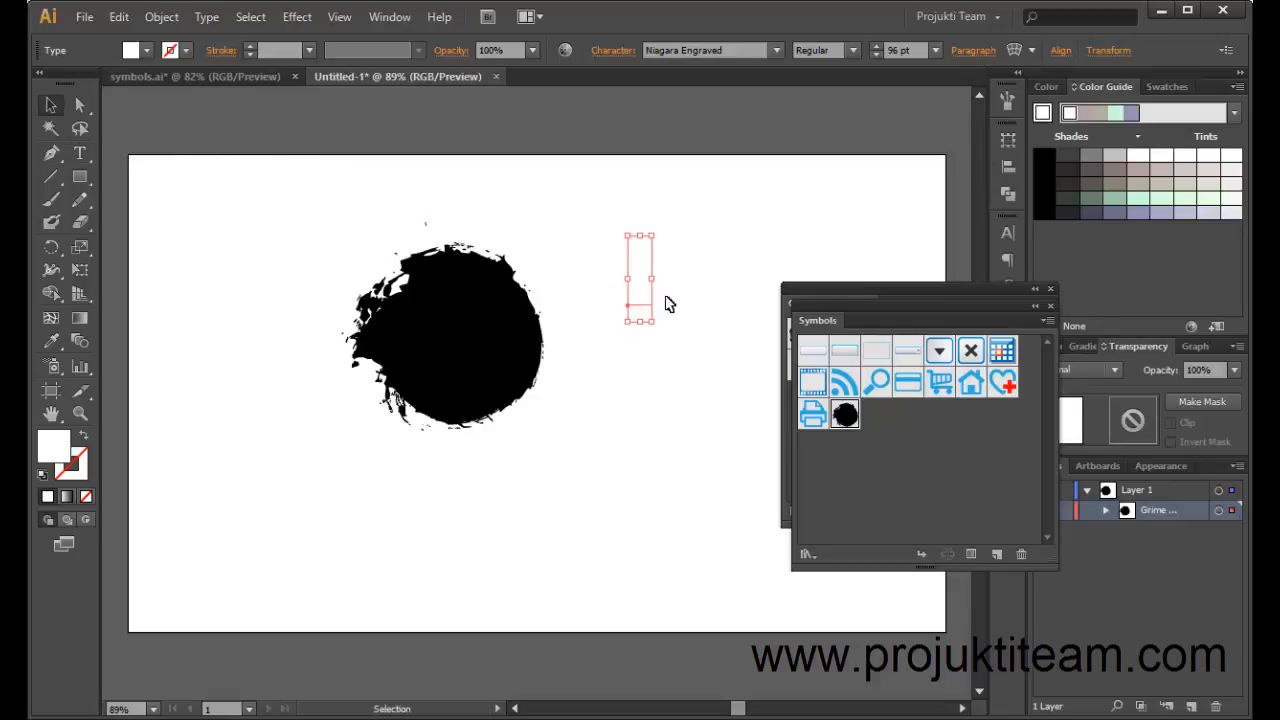
pyautogui.moveTo(640, 280); pyautogui.dragTo(462, 336)
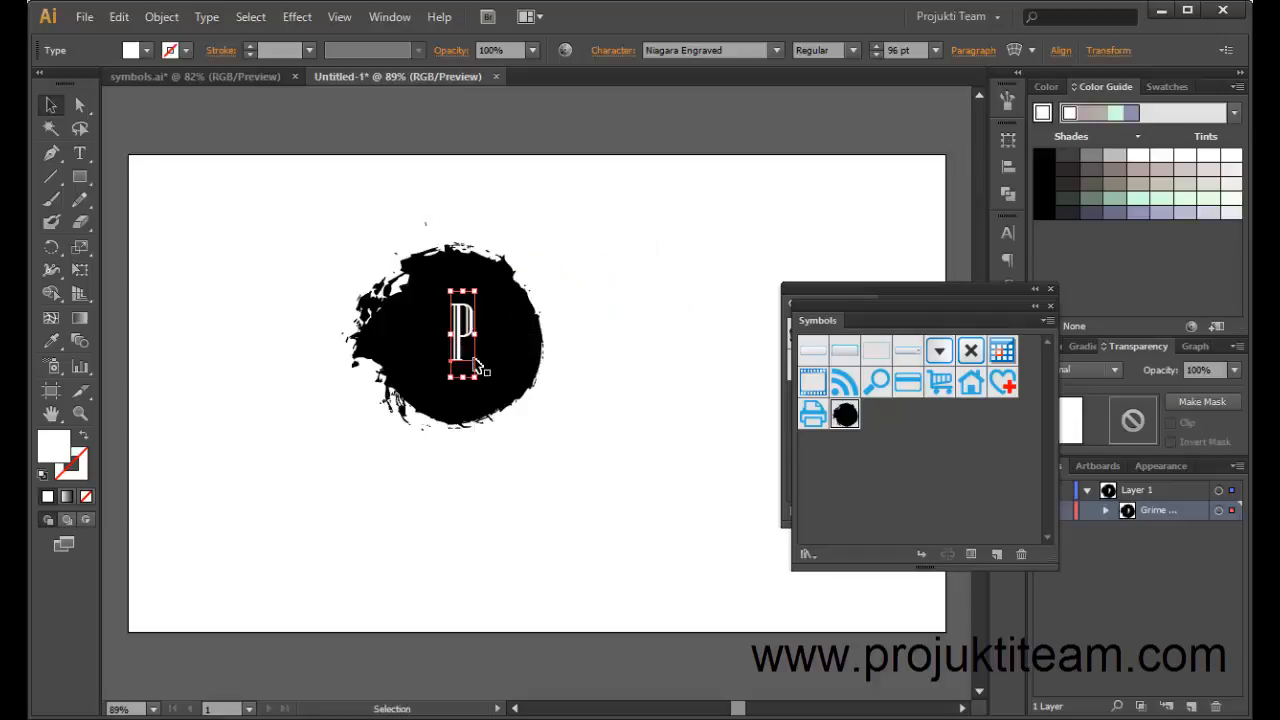
pyautogui.rightClick(466, 322)
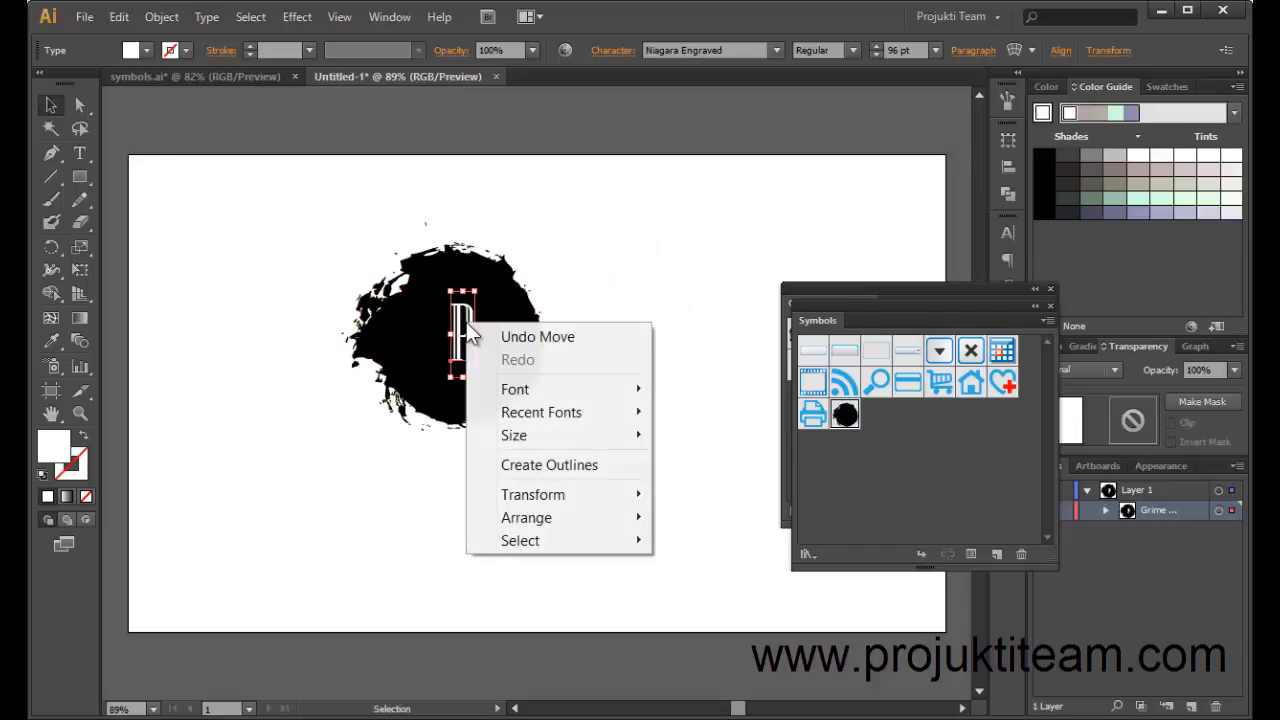
pyautogui.rightClick(458, 339)
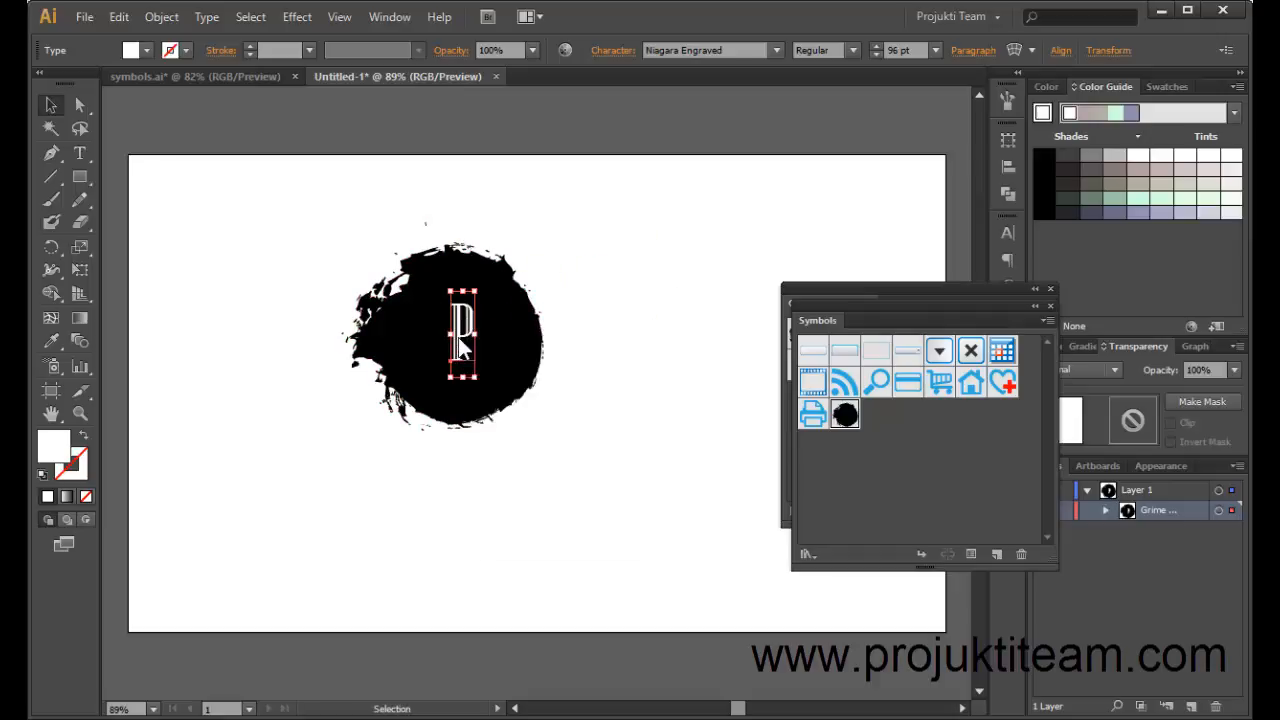
pyautogui.rightClick(458, 337)
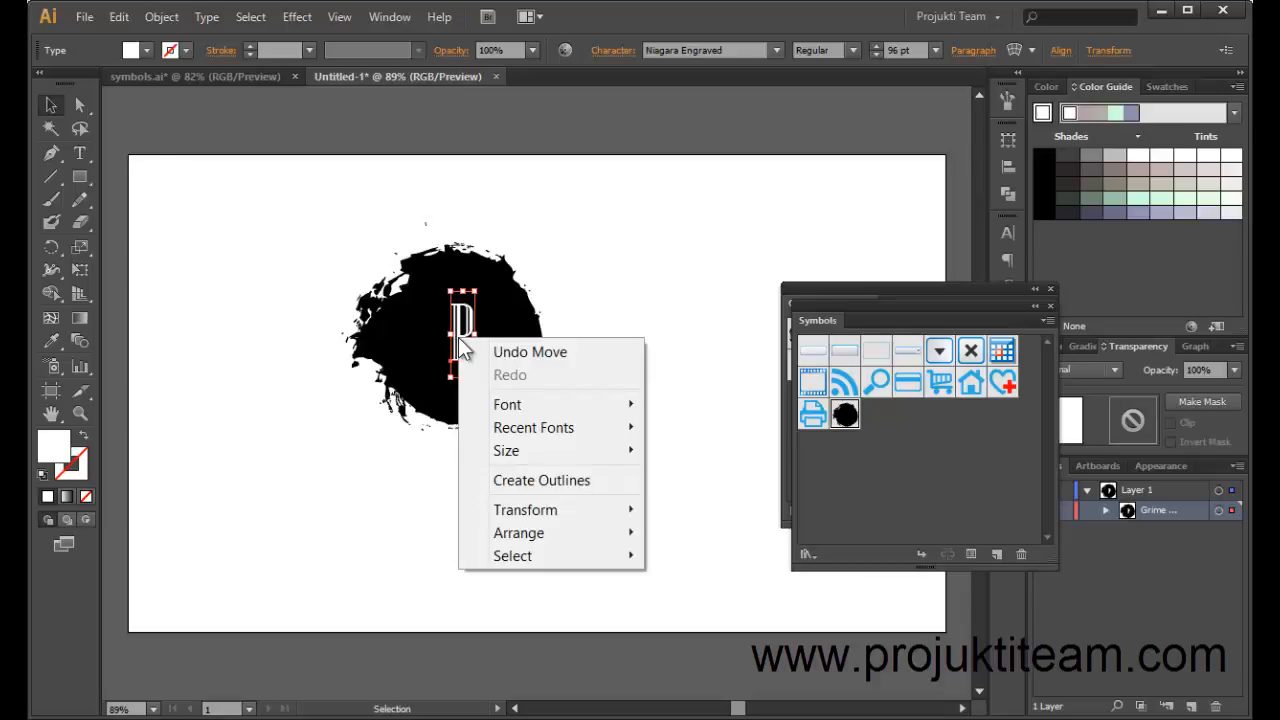
pyautogui.click(590, 480)
pyautogui.click(619, 384)
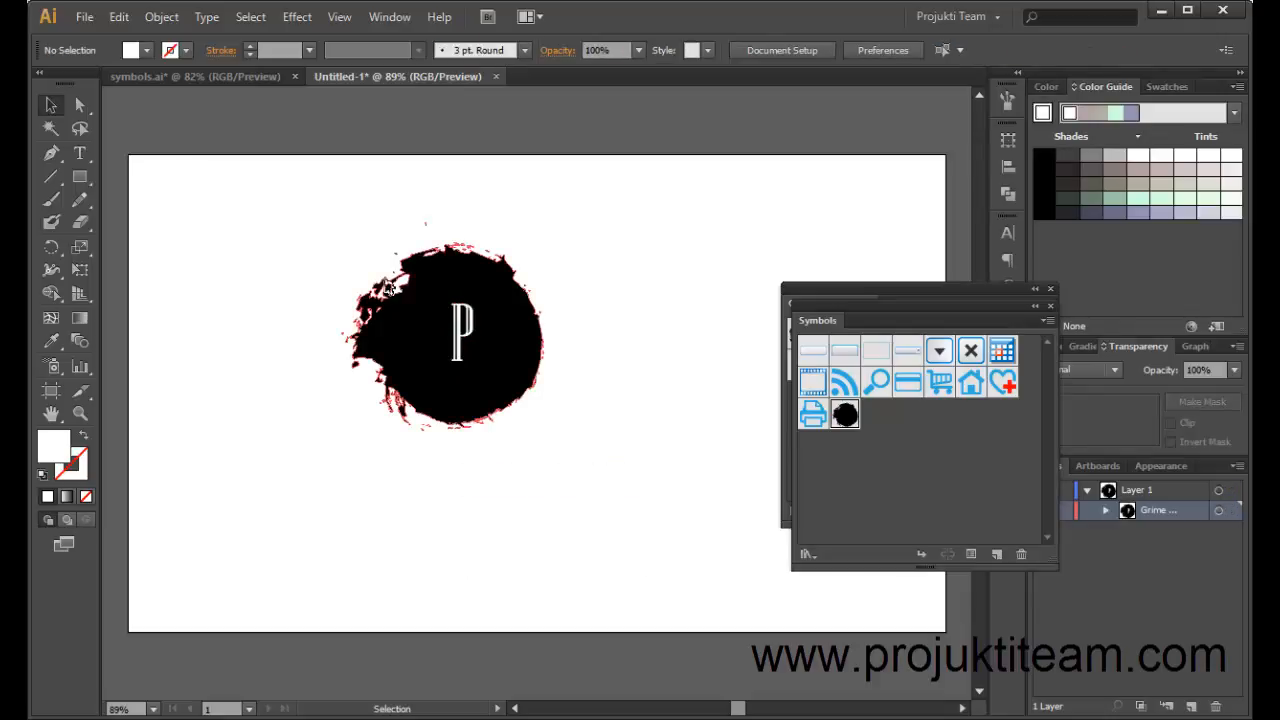
# Step: Select the blot and the letter P together and save them as a Graphic symbol named New Symbol
pyautogui.moveTo(279, 213); pyautogui.dragTo(589, 503)
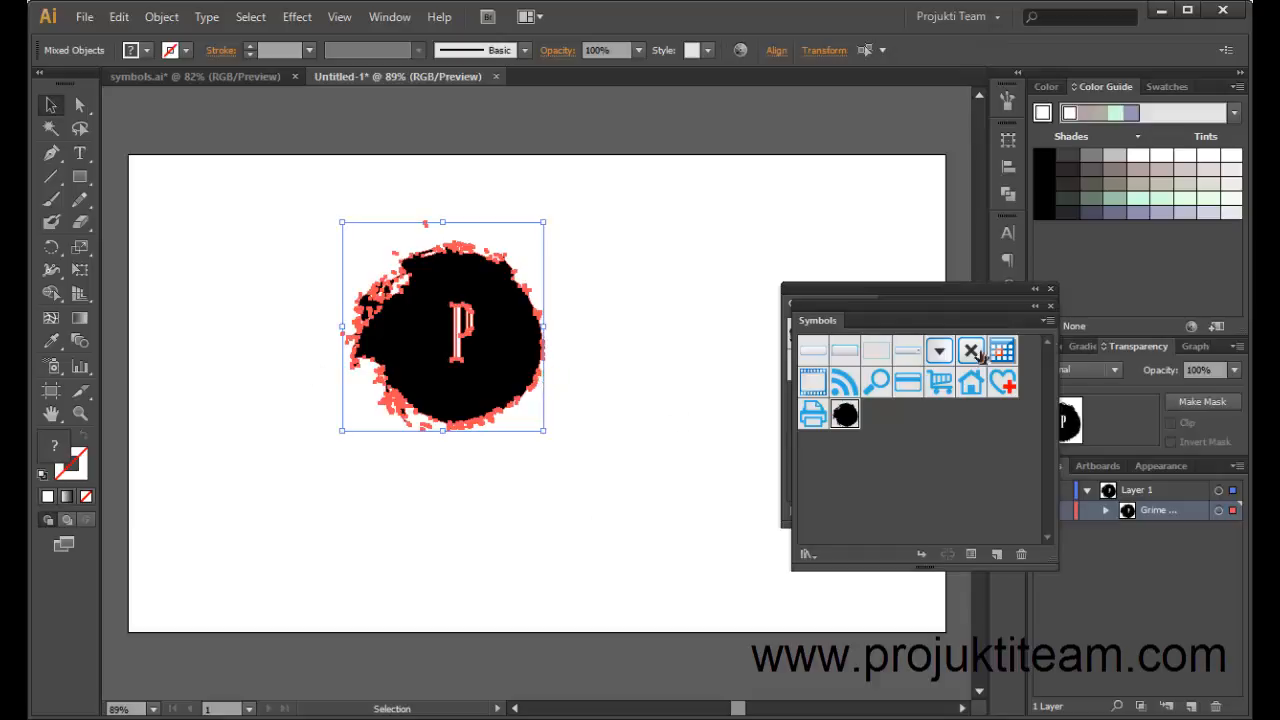
pyautogui.moveTo(500, 351)
pyautogui.mouseDown()
pyautogui.moveTo(914, 474)
pyautogui.moveTo(902, 447)
pyautogui.mouseUp()
pyautogui.click(630, 297)
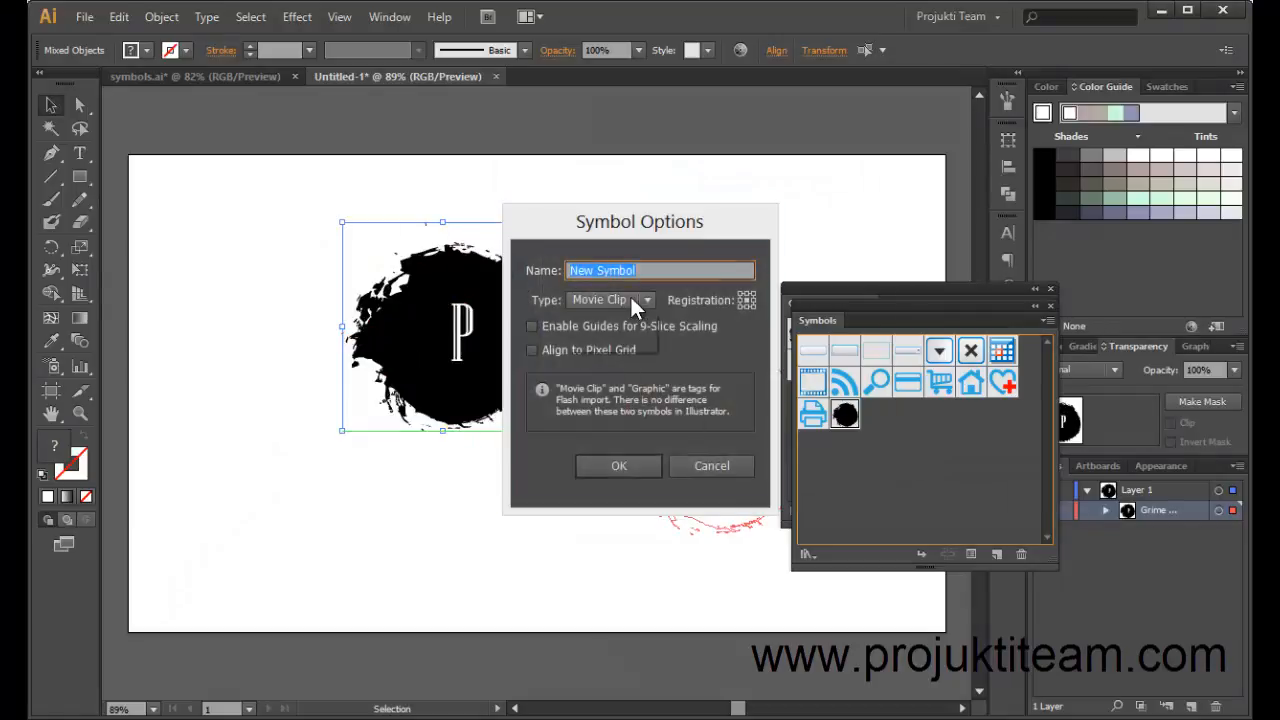
pyautogui.click(613, 336)
pyautogui.click(614, 463)
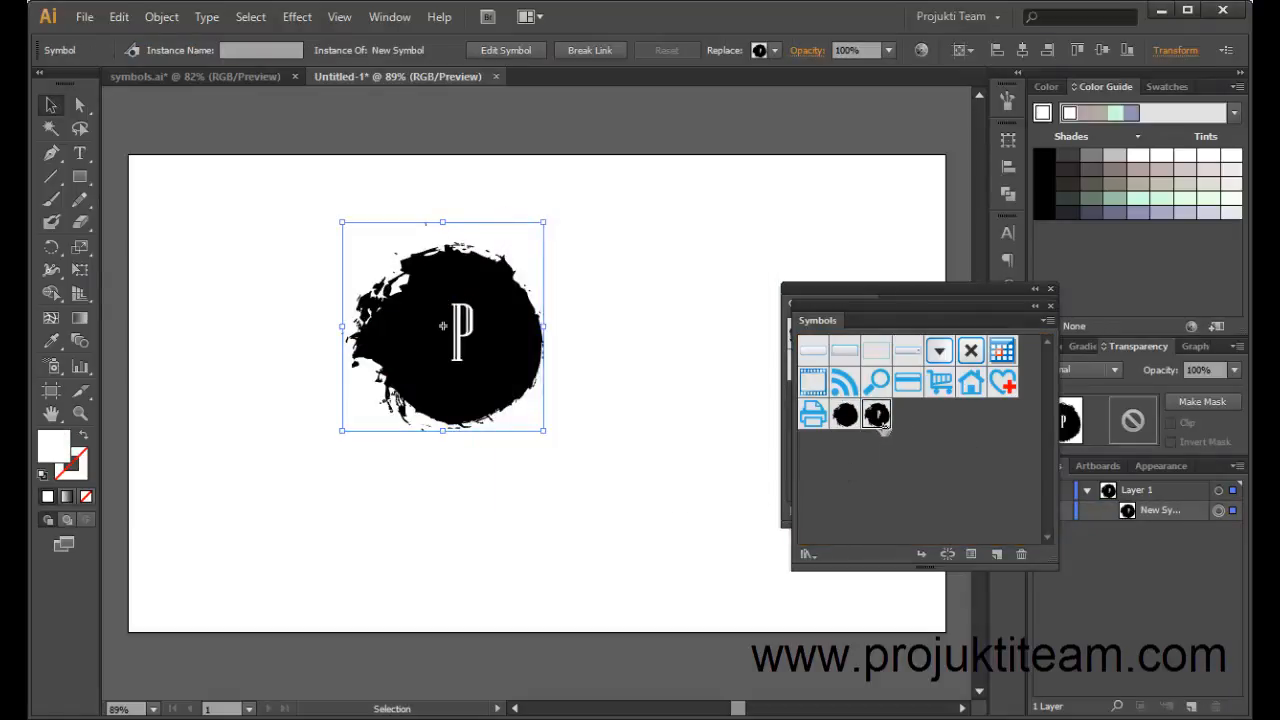
# Step: Deselect the artwork, open the new P blot symbol for editing and place an instance of it left of the original artwork
pyautogui.moveTo(624, 236); pyautogui.dragTo(716, 425)
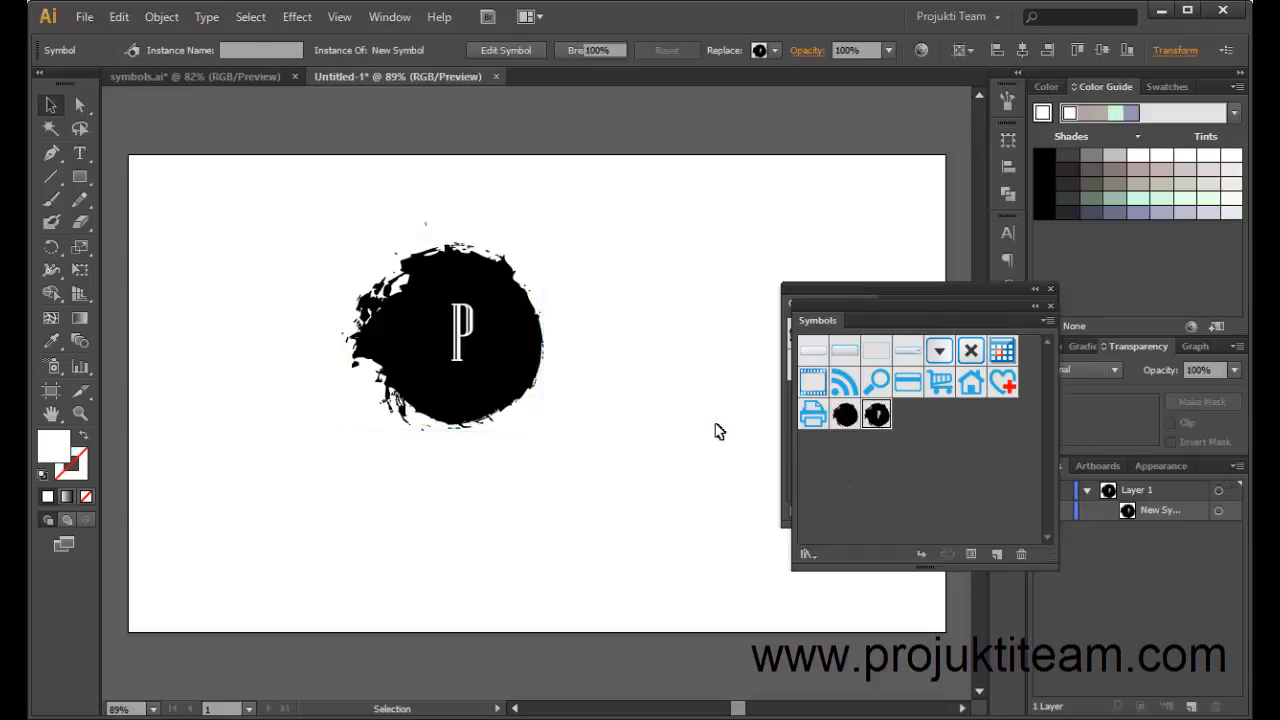
pyautogui.doubleClick(877, 415)
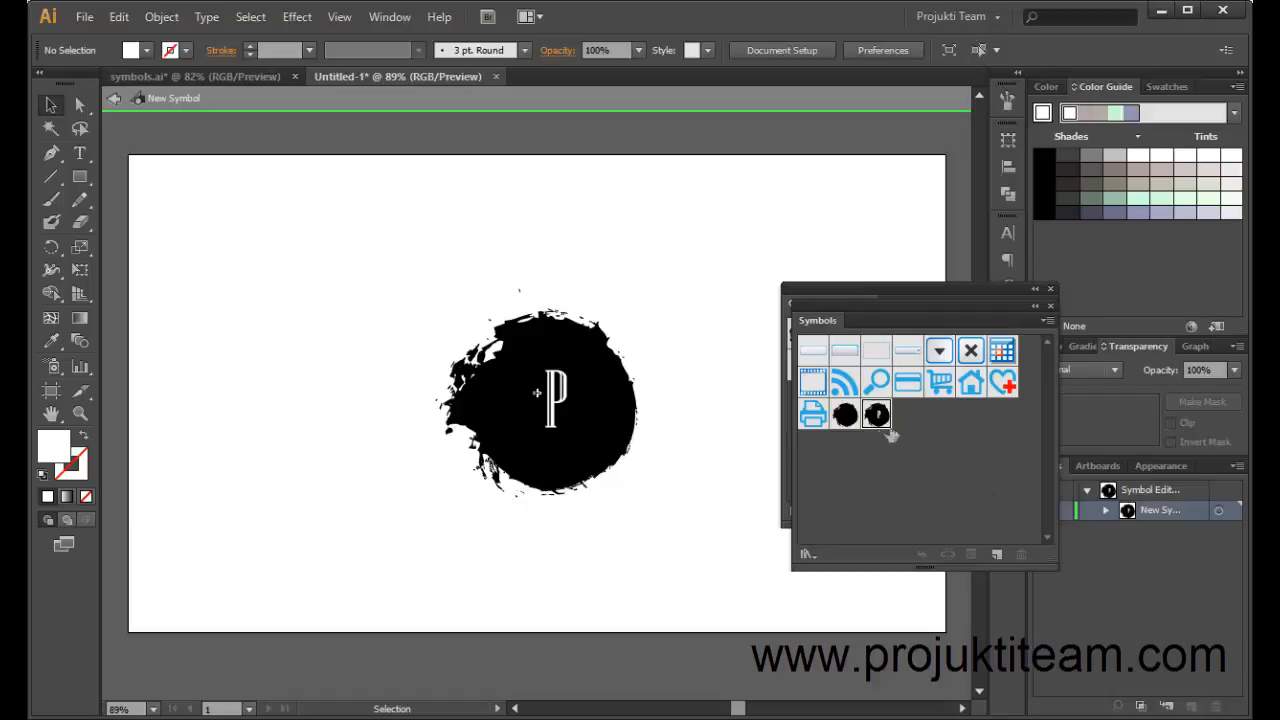
pyautogui.moveTo(877, 415); pyautogui.dragTo(279, 323)
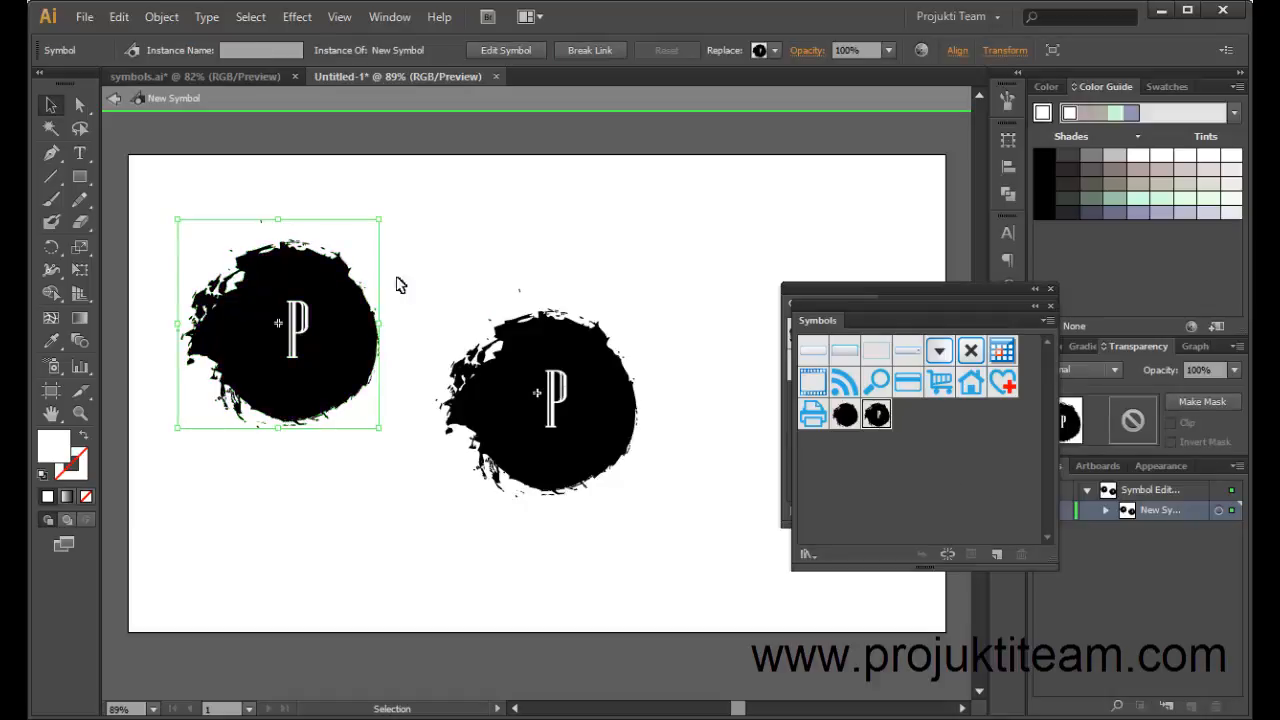